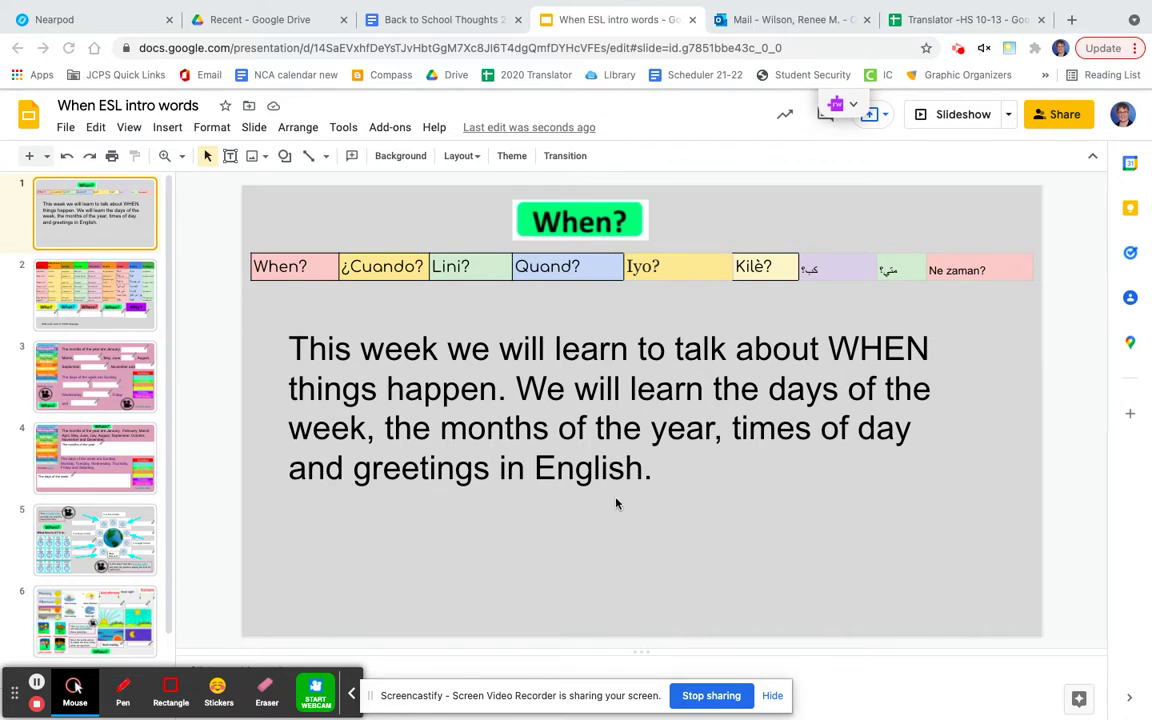
Go to slide 2 with the multilingual question-word table
click(109, 290)
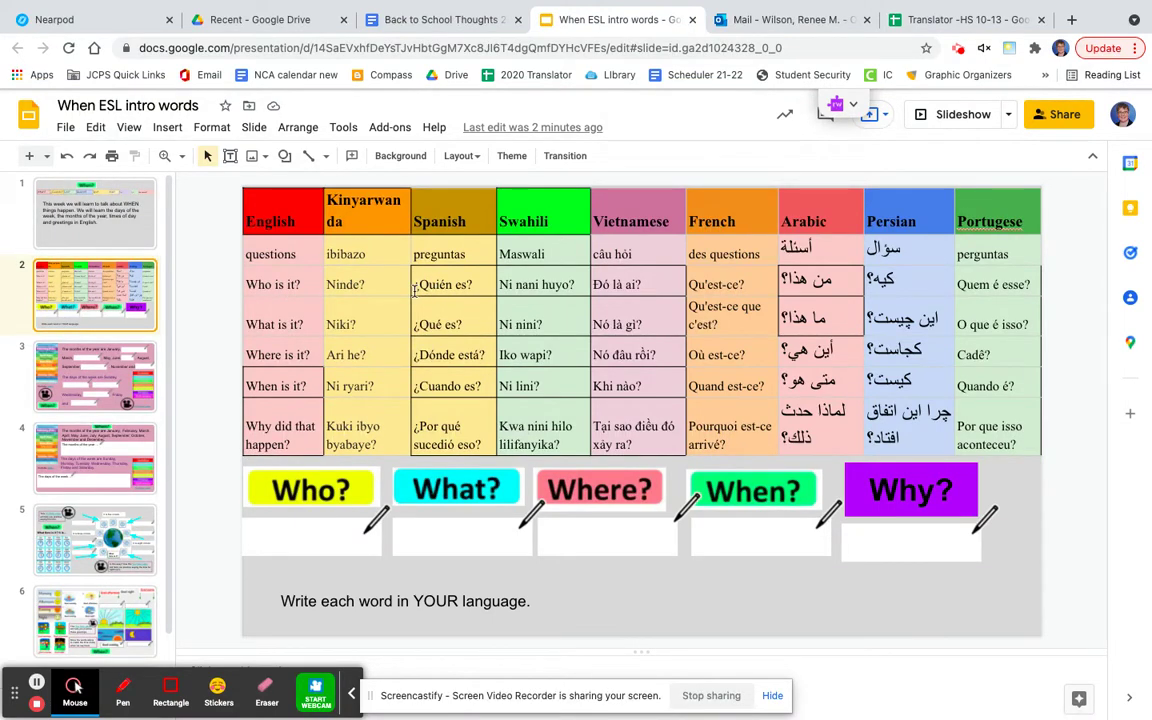
click(297, 540)
click(298, 540)
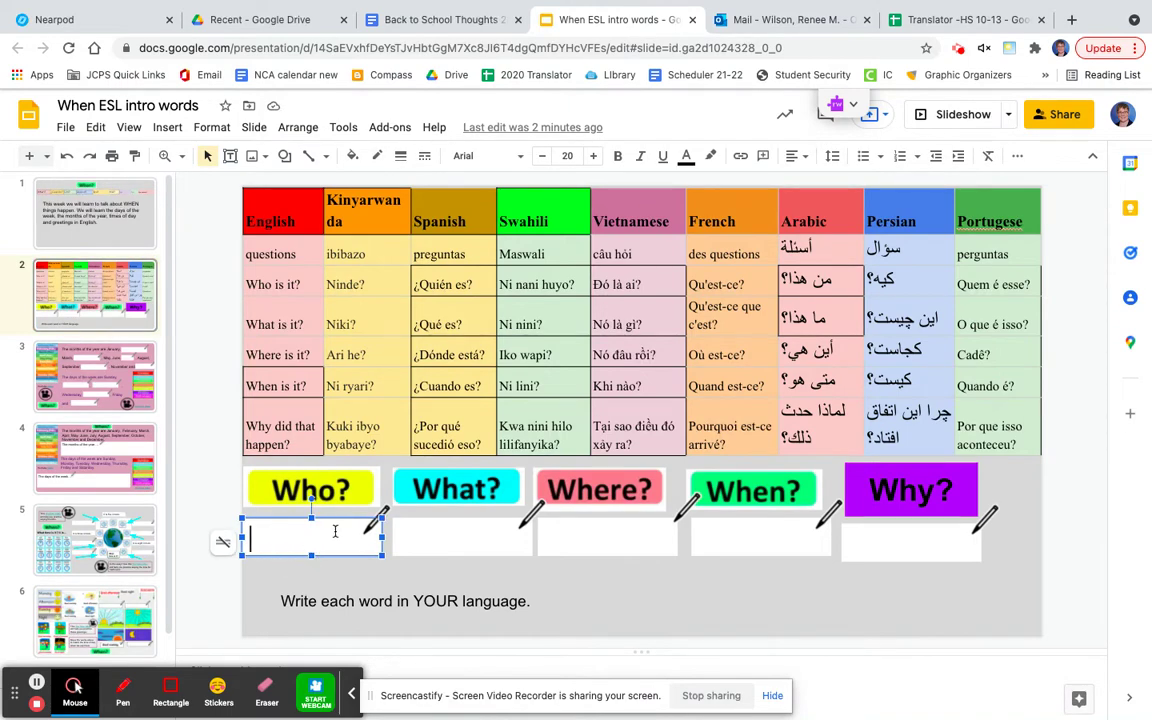
text(Quien es?)
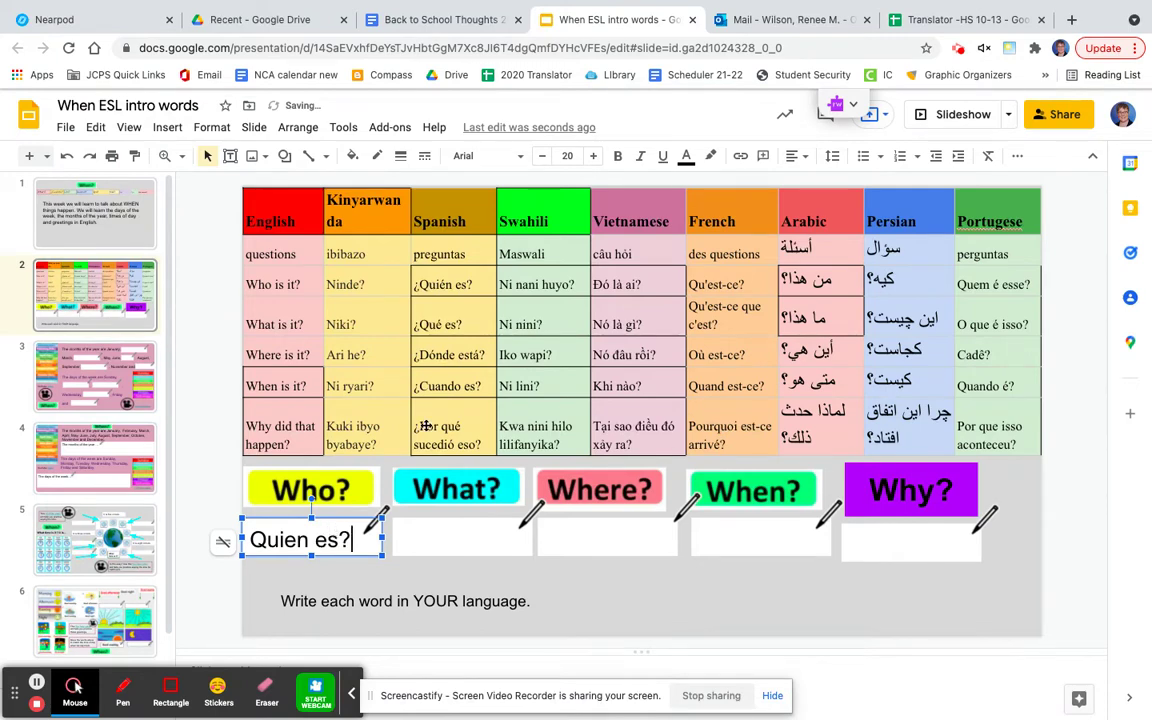
drag(478, 286, 410, 285)
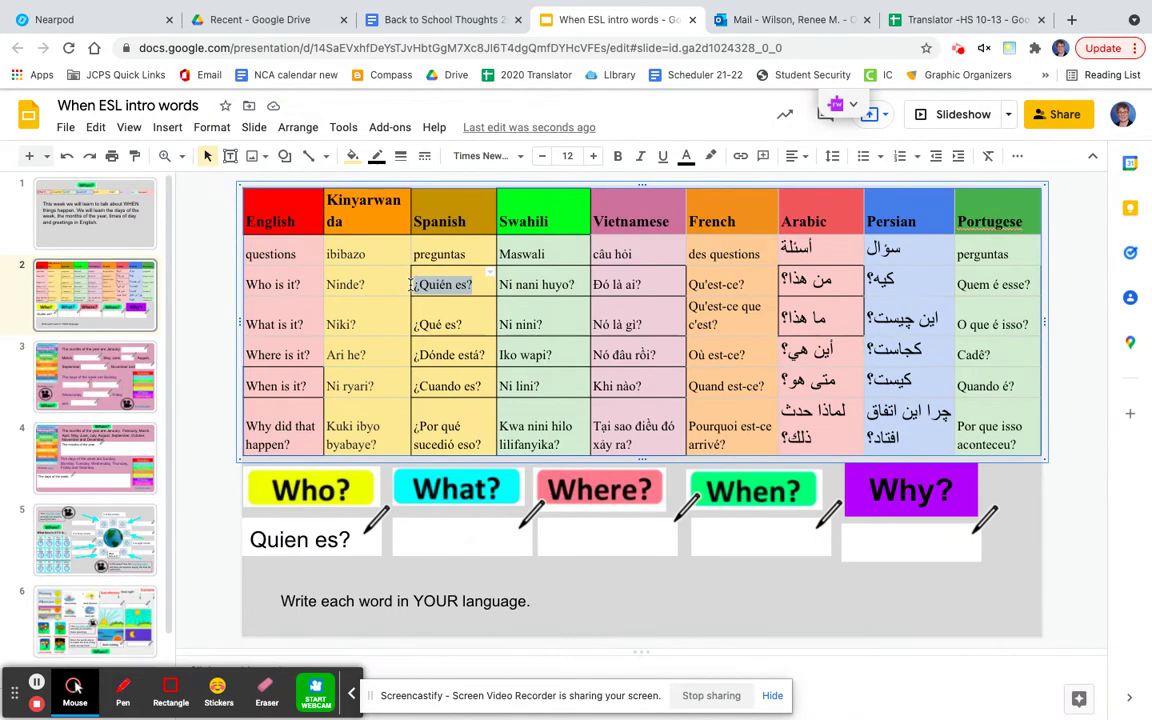
click(355, 540)
click(352, 540)
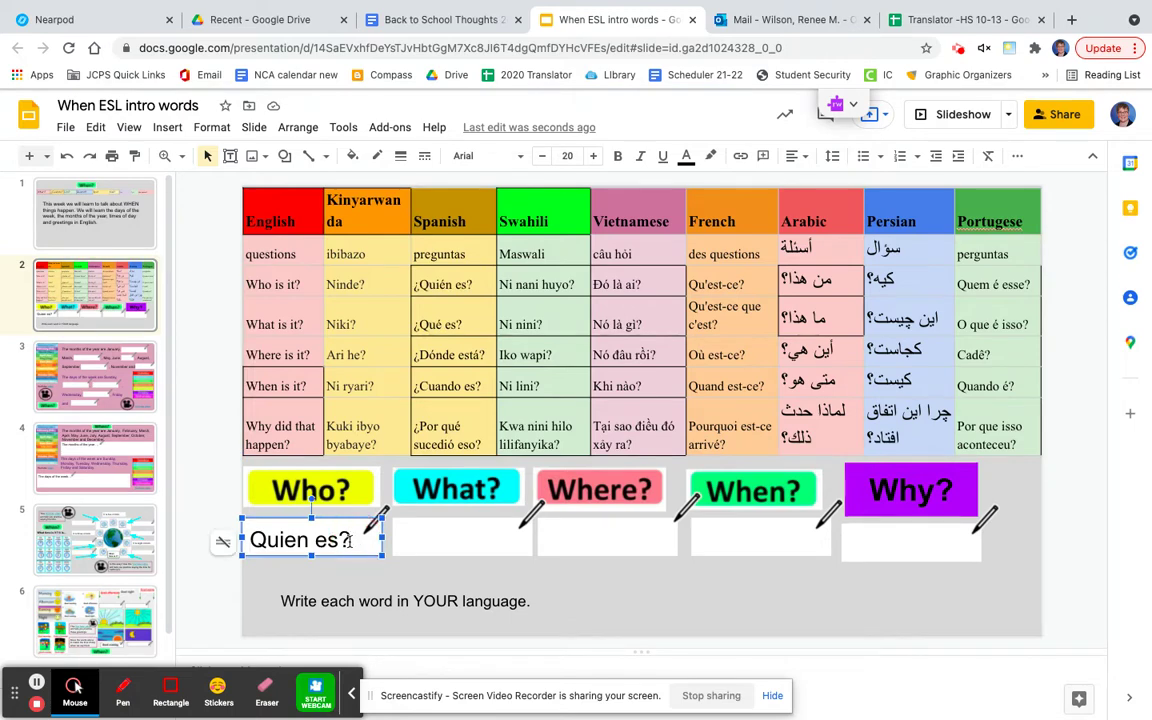
drag(352, 540, 248, 541)
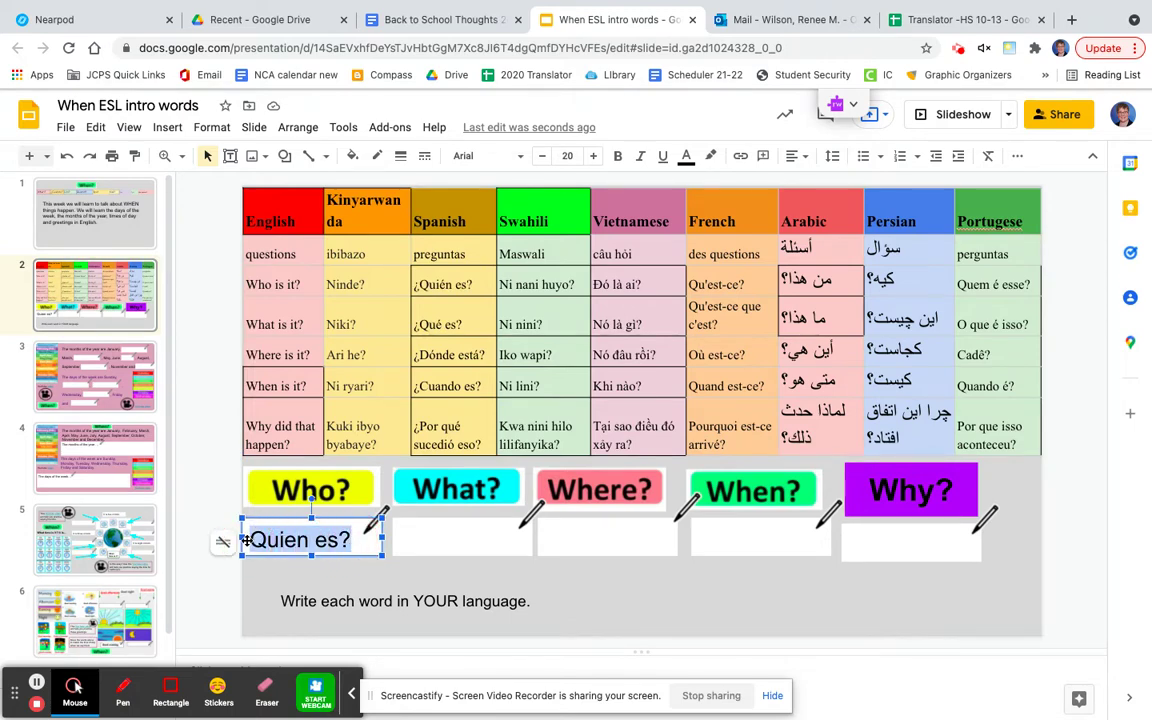
key(BackSpace)
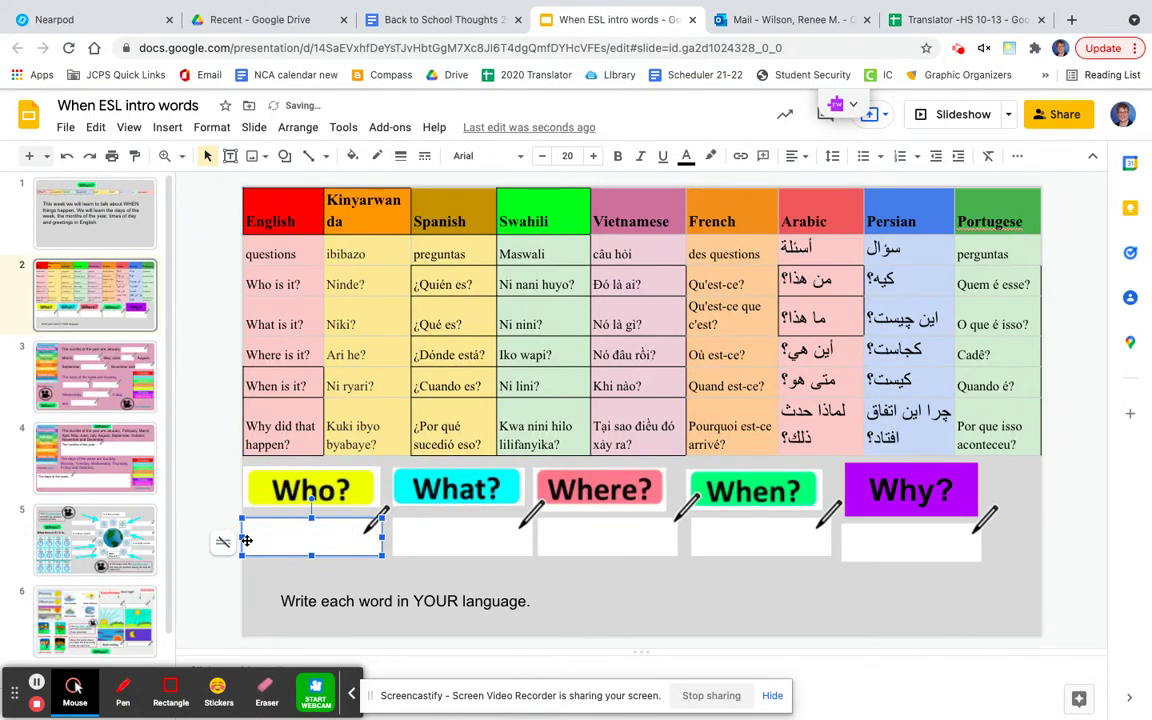
key(ctrl+v)
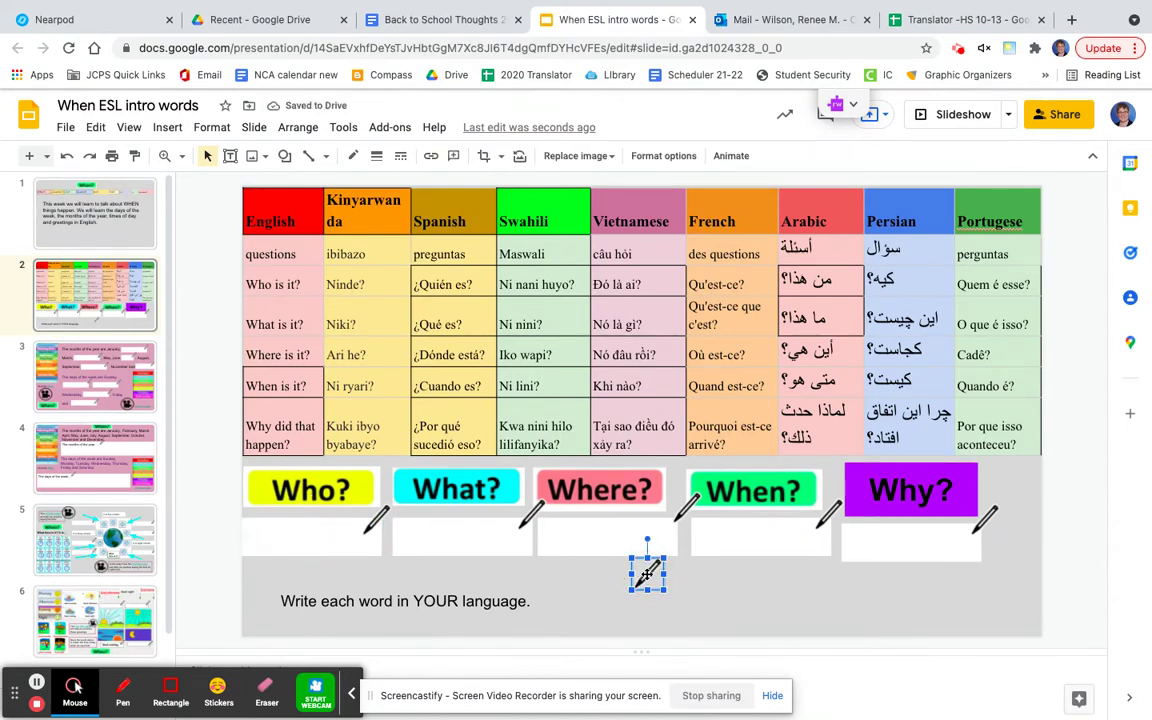
key(Delete)
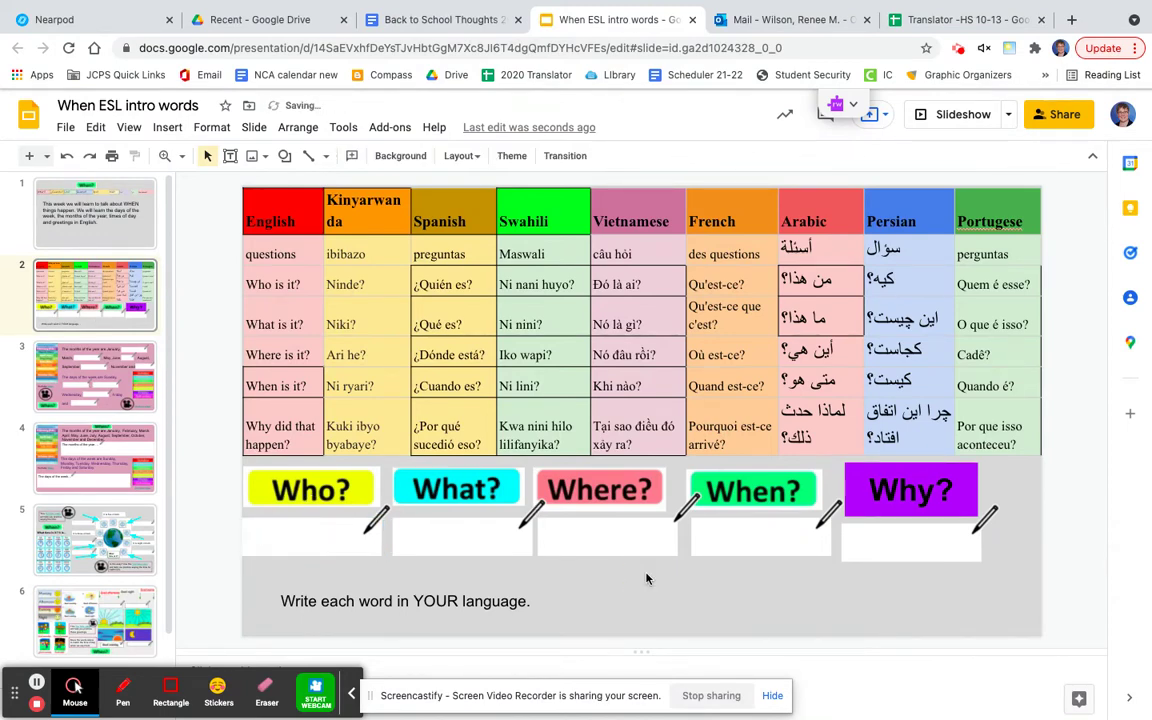
Copy the Spanish '¿Quién es?' from the table and paste it into the empty box under Who?
triple_click(462, 287)
key(ctrl+c)
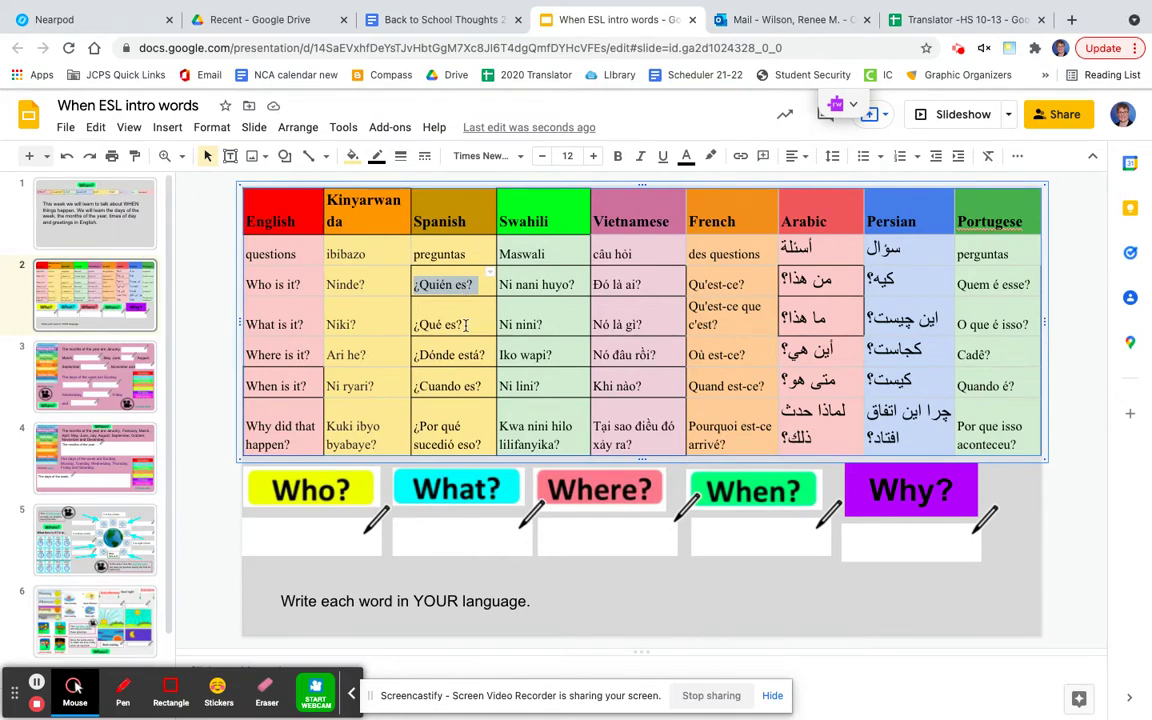
click(311, 538)
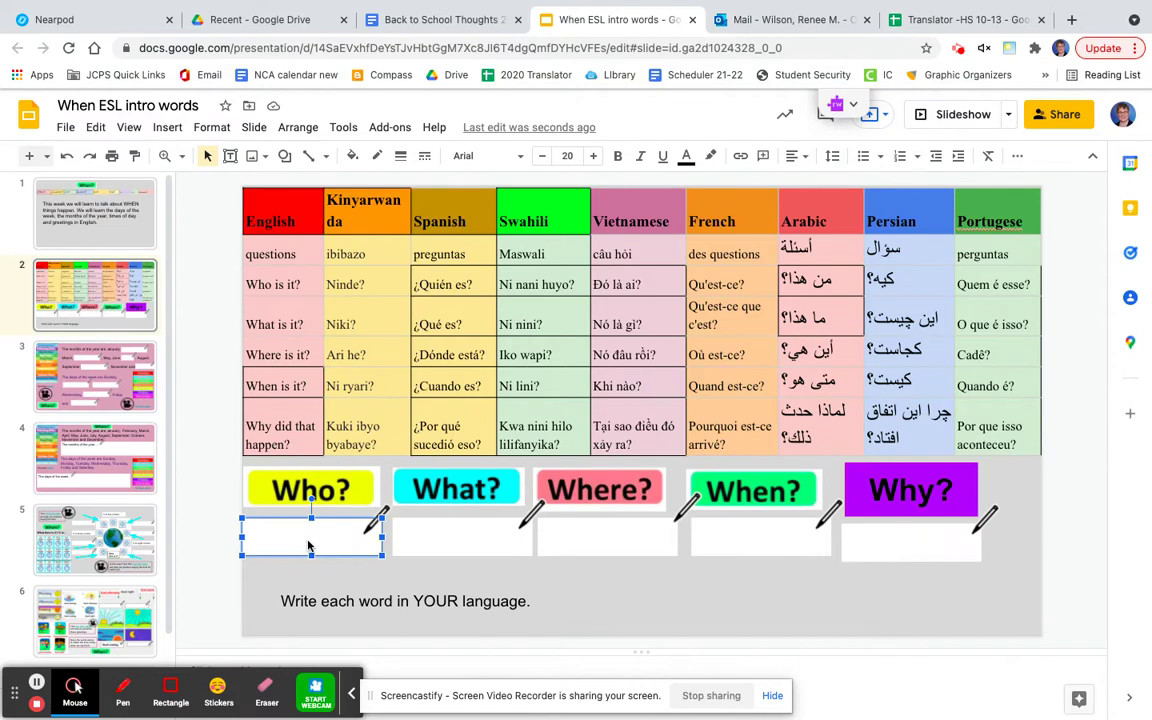
key(ctrl+v)
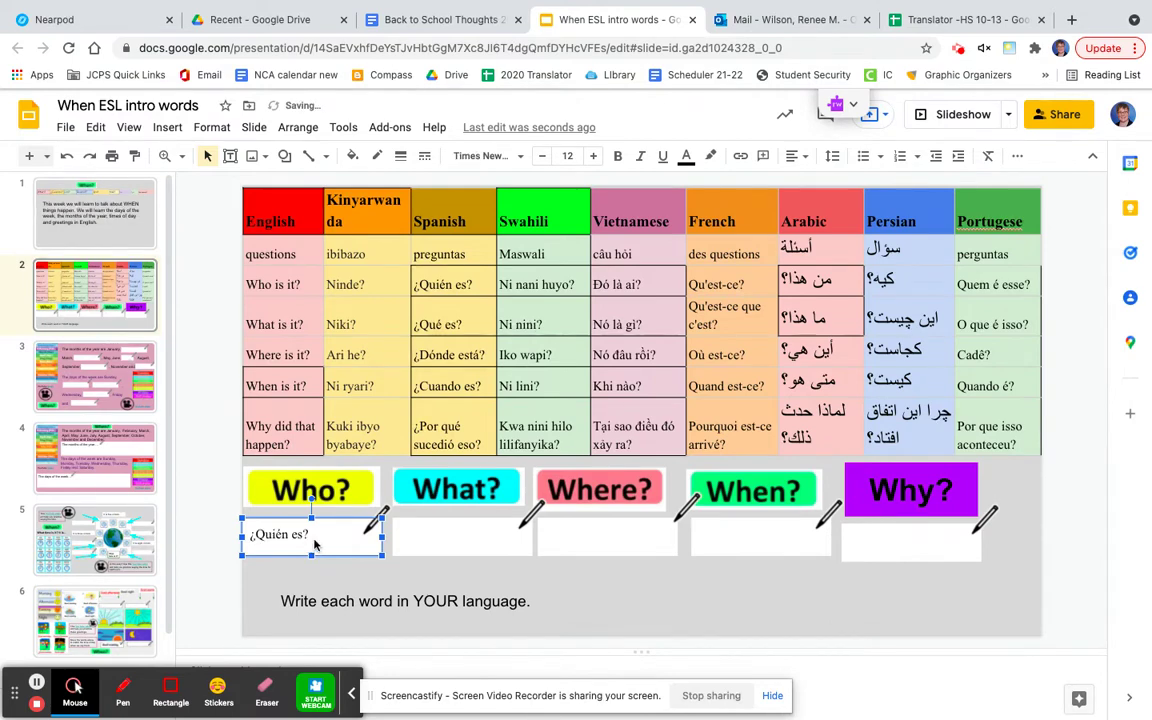
click(37, 684)
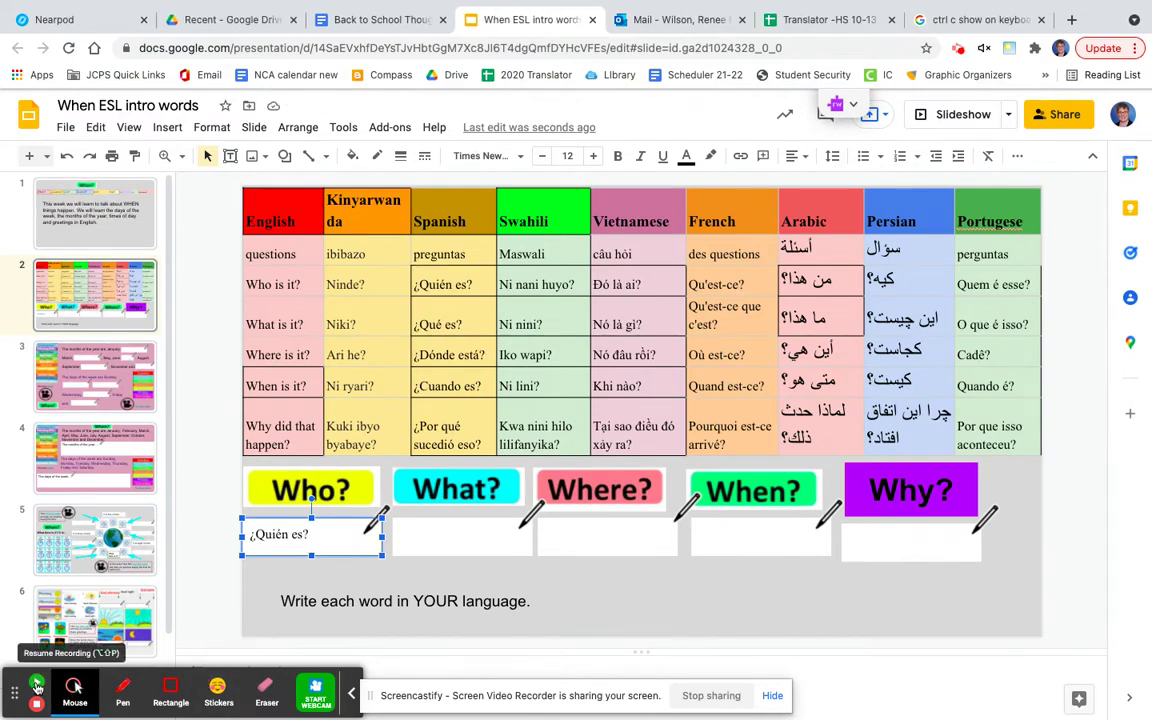
click(37, 684)
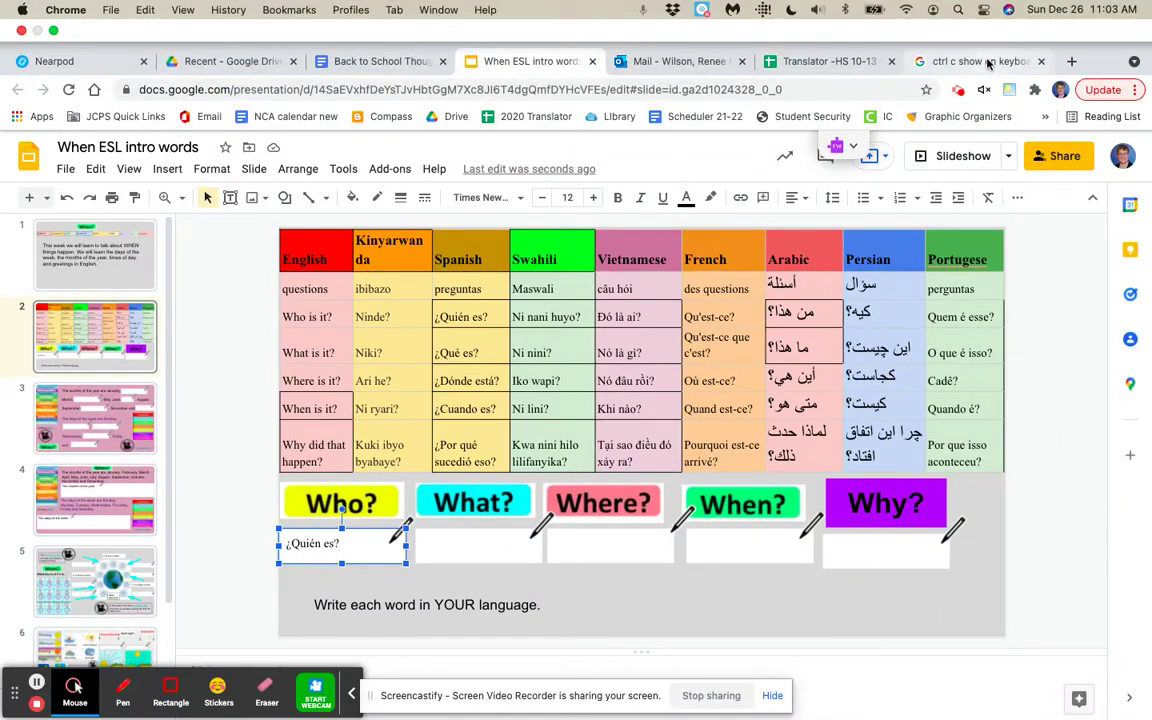
click(980, 61)
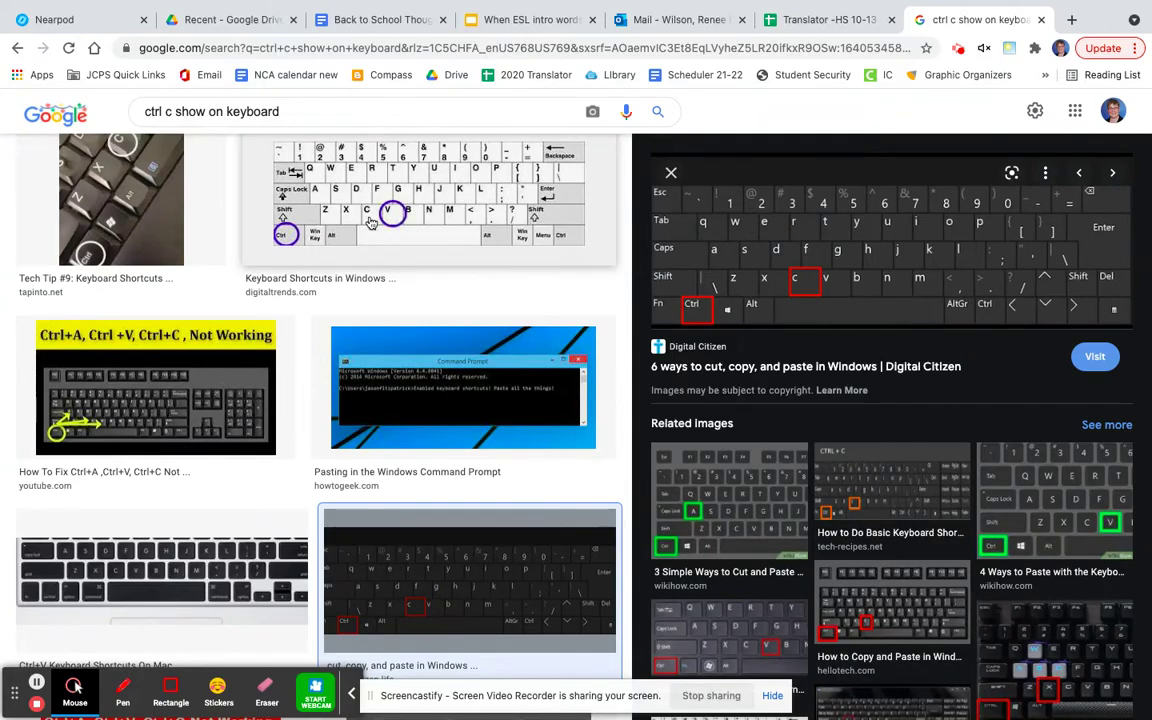
click(535, 26)
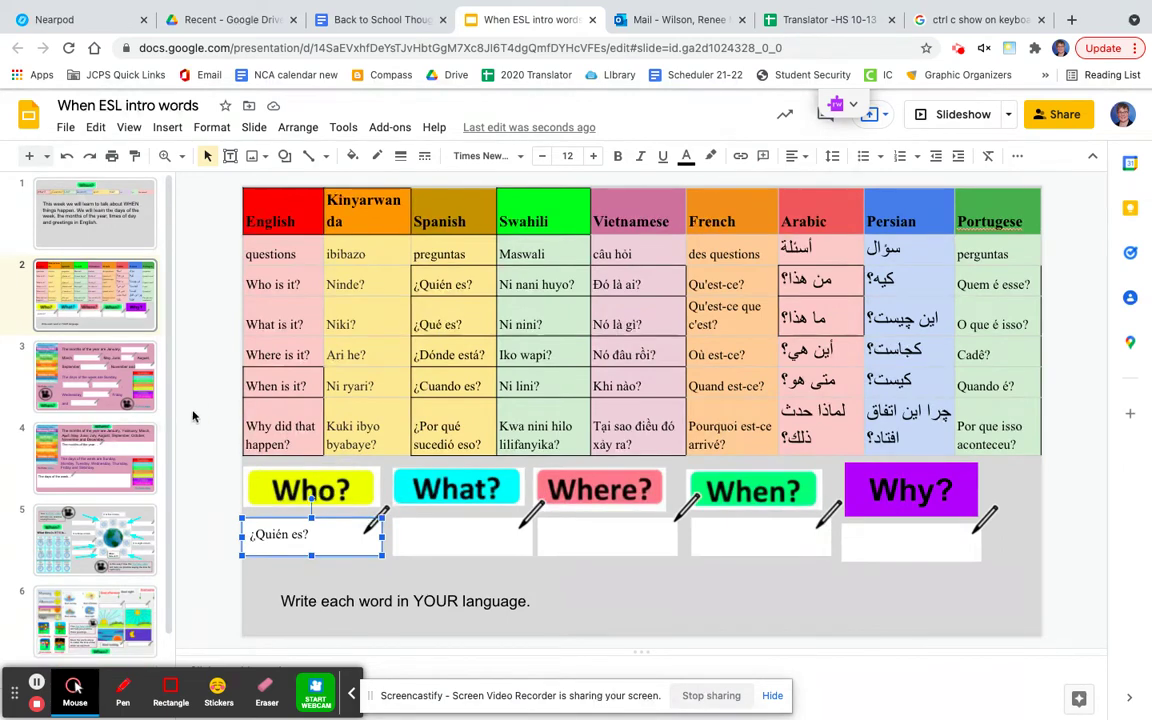
On slide 3, type 'February' into the blank after January and check the months video link
click(58, 376)
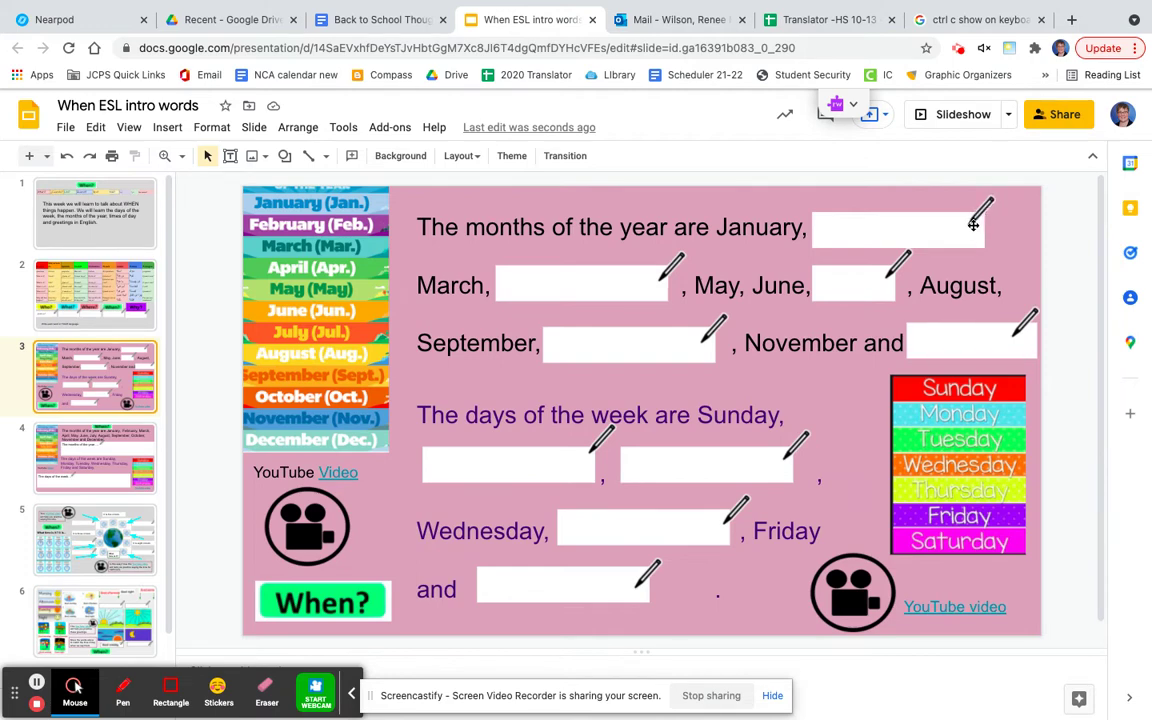
click(866, 232)
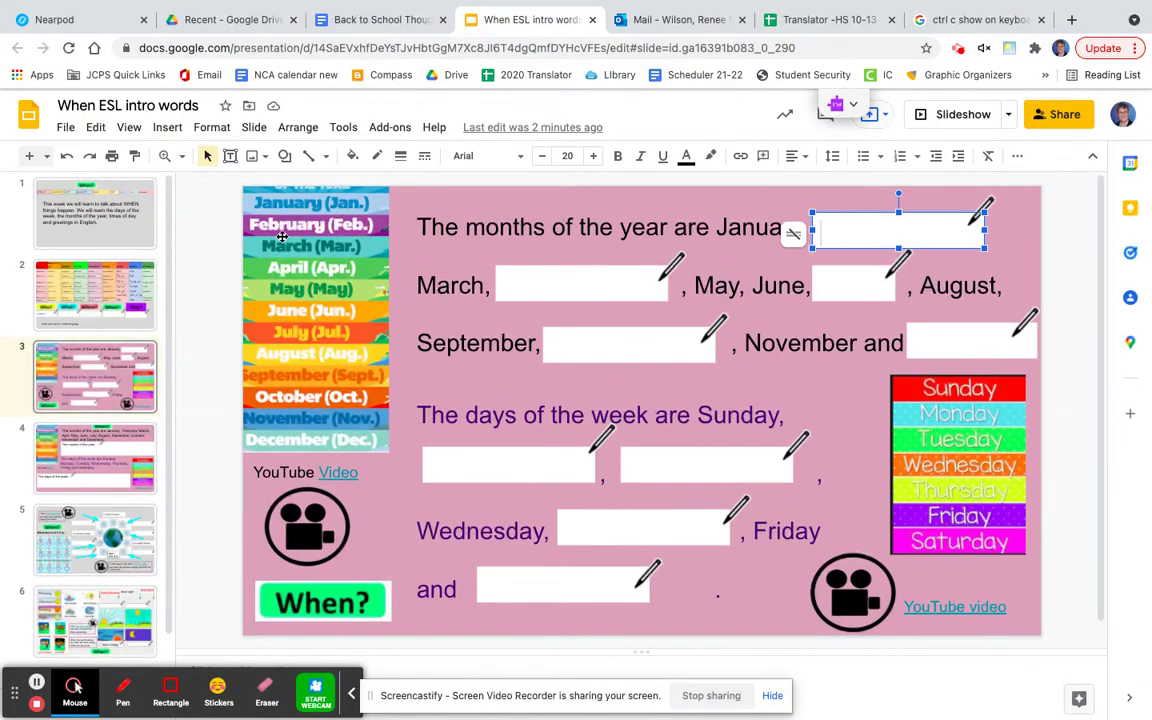
click(910, 231)
text(February)
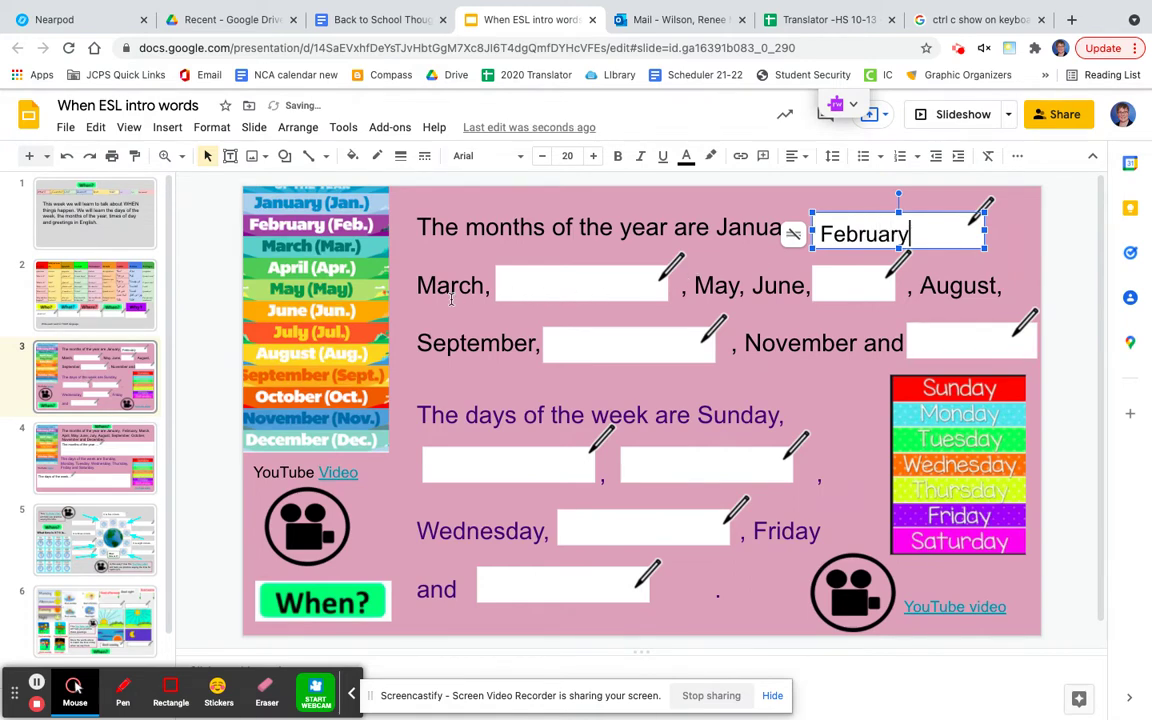
click(555, 279)
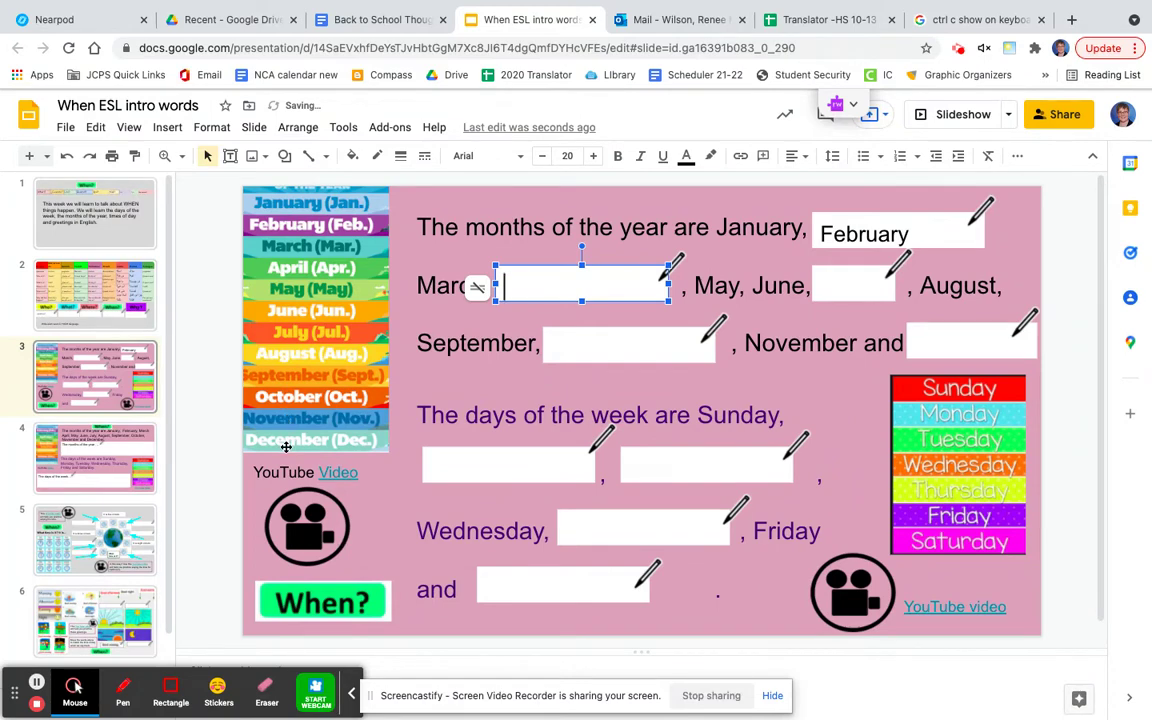
click(333, 474)
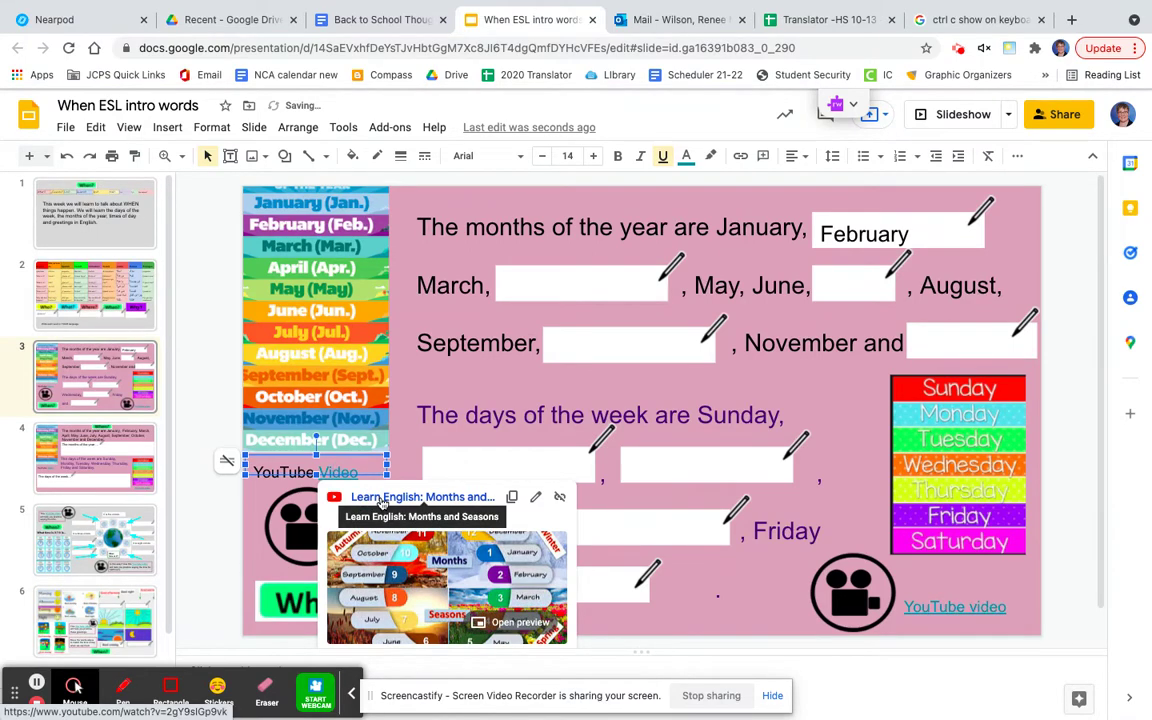
Type 'Monday' into the first weekday blank after Sunday and check the days video link
click(826, 384)
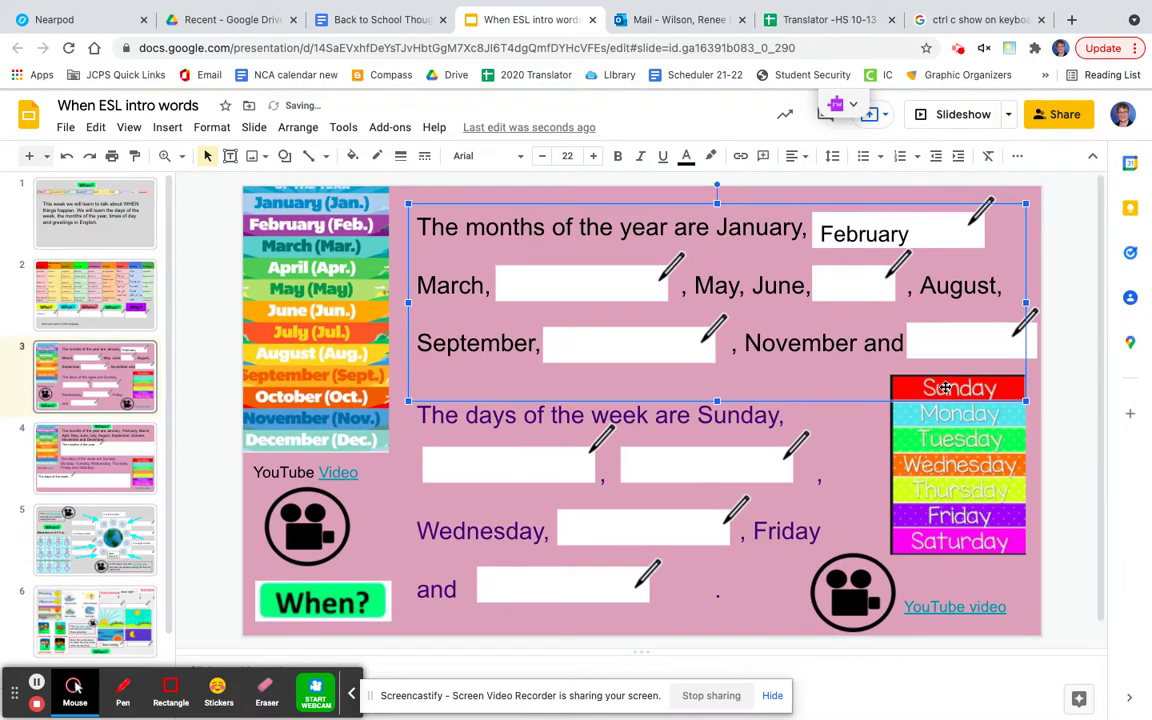
click(509, 463)
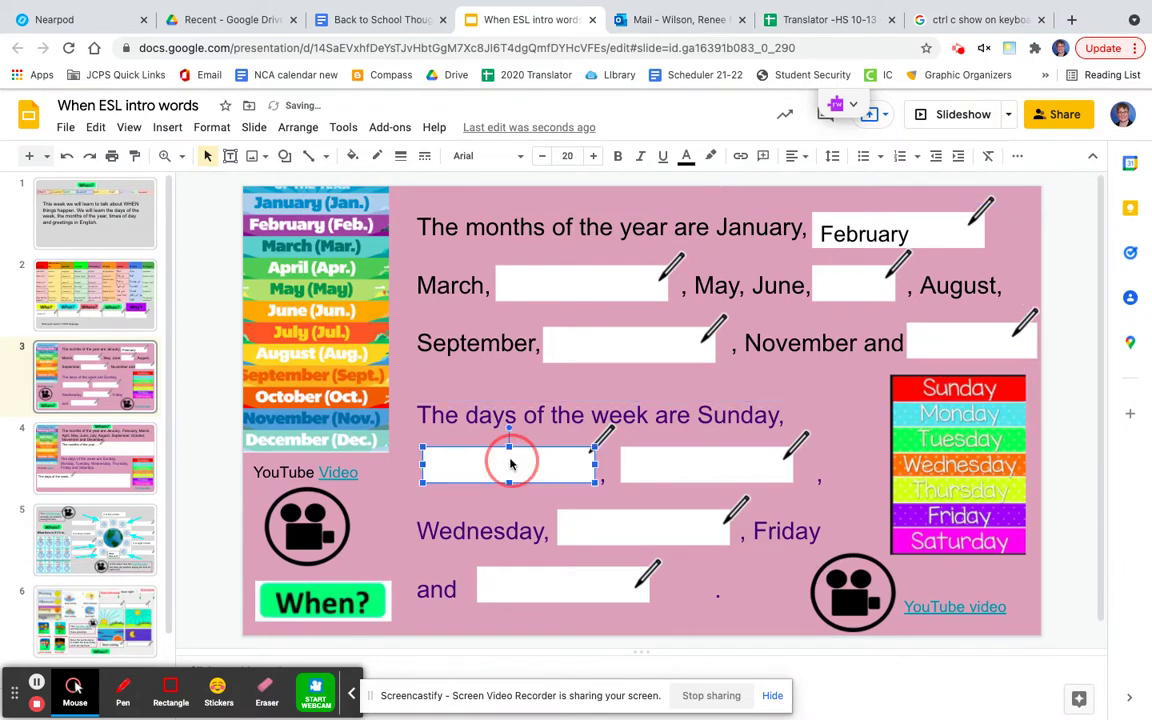
text(Monday)
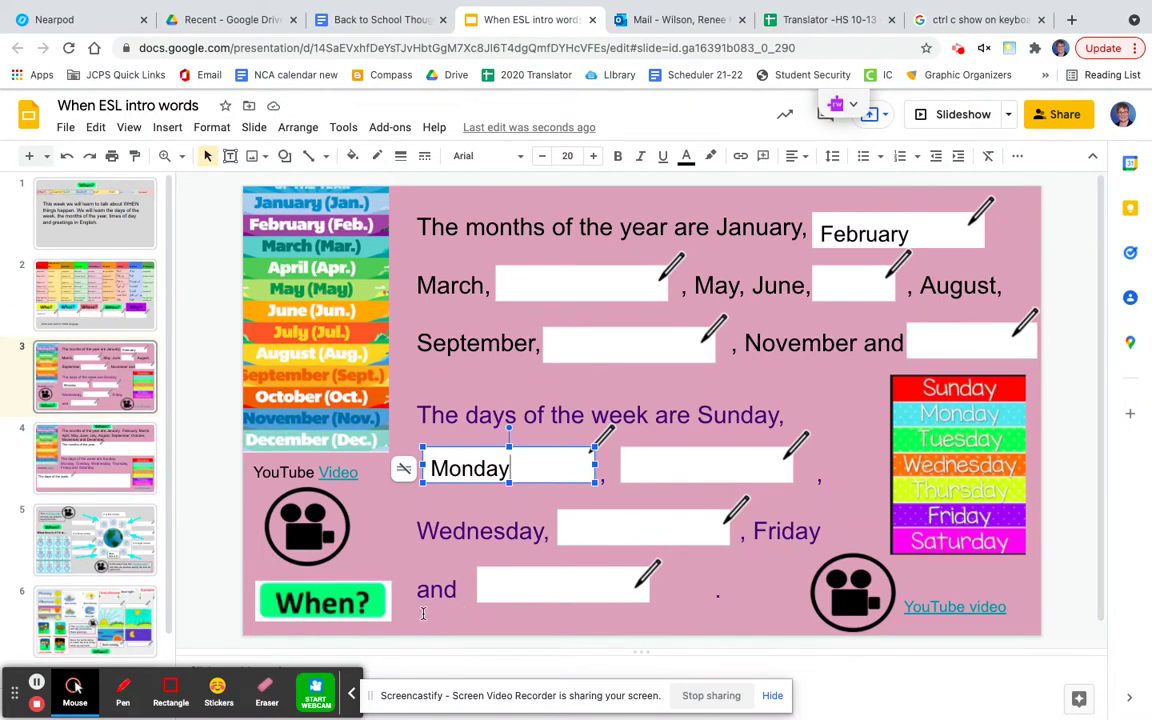
click(938, 604)
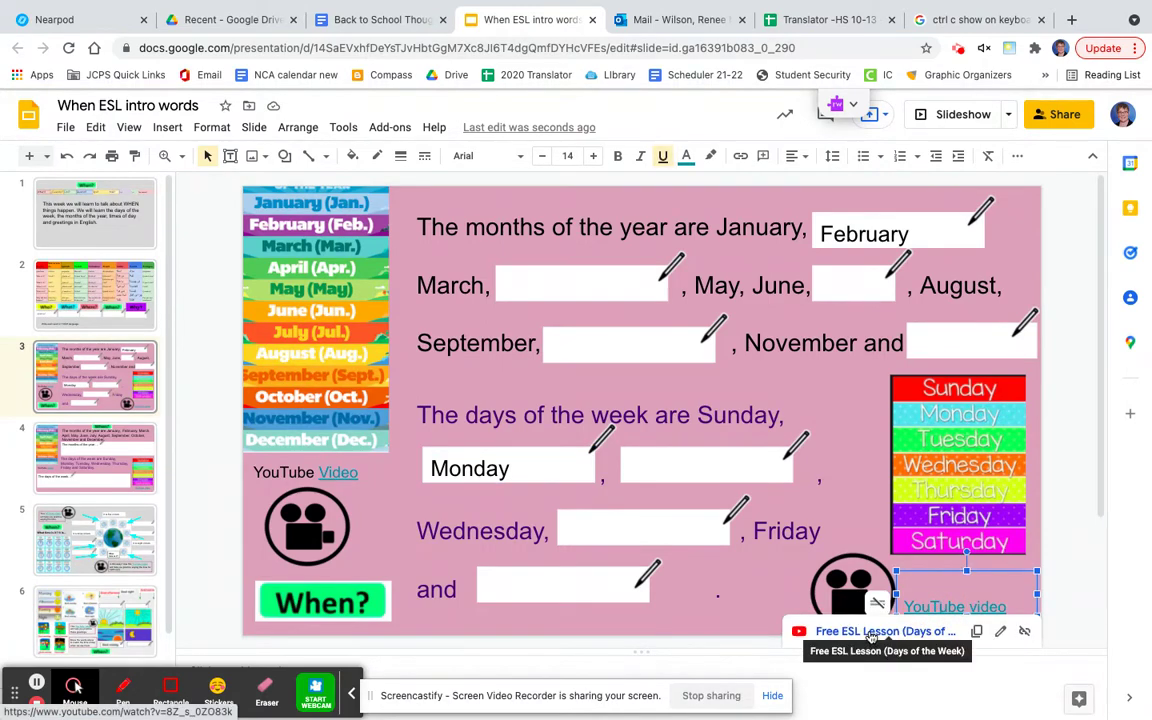
click(685, 540)
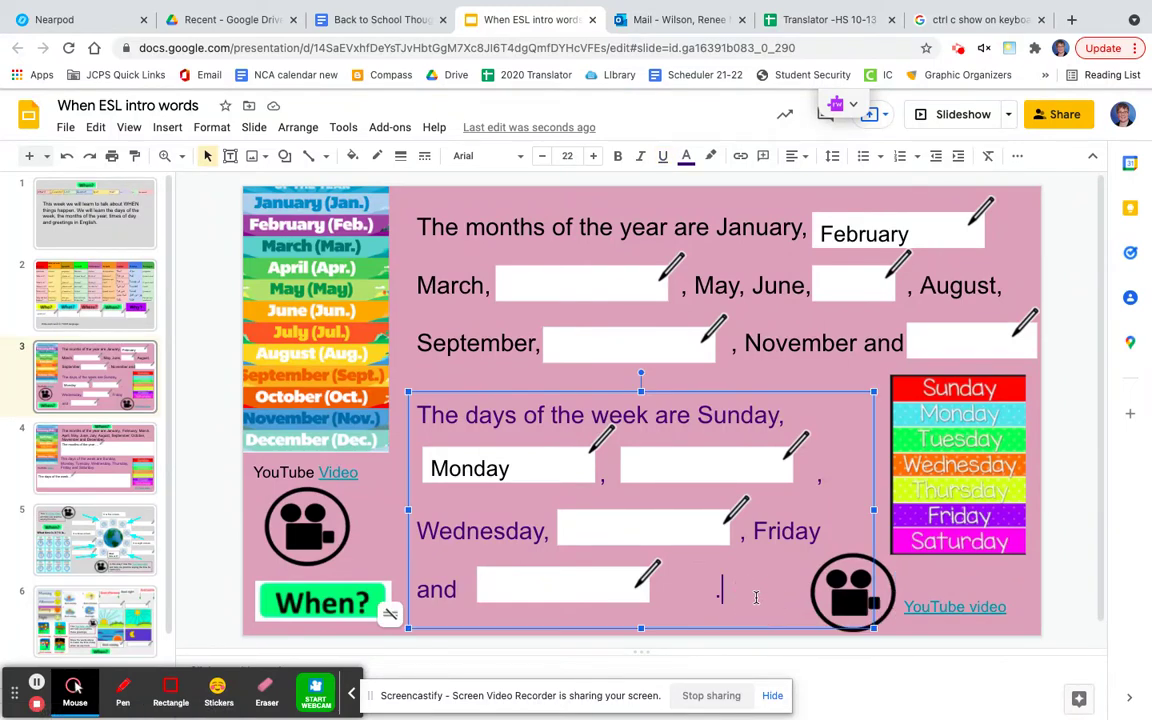
click(55, 447)
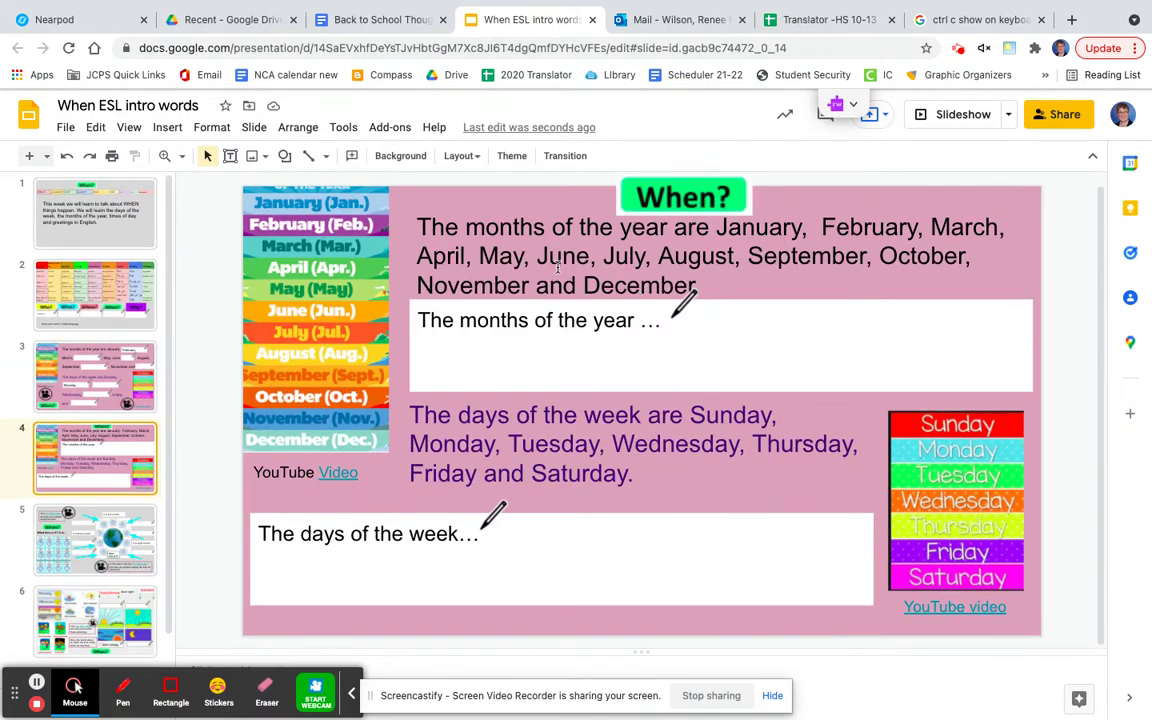
Replace the ellipses so the prompts read 'The months of the year are January,' and 'The days of the week are Sunday,'
click(679, 318)
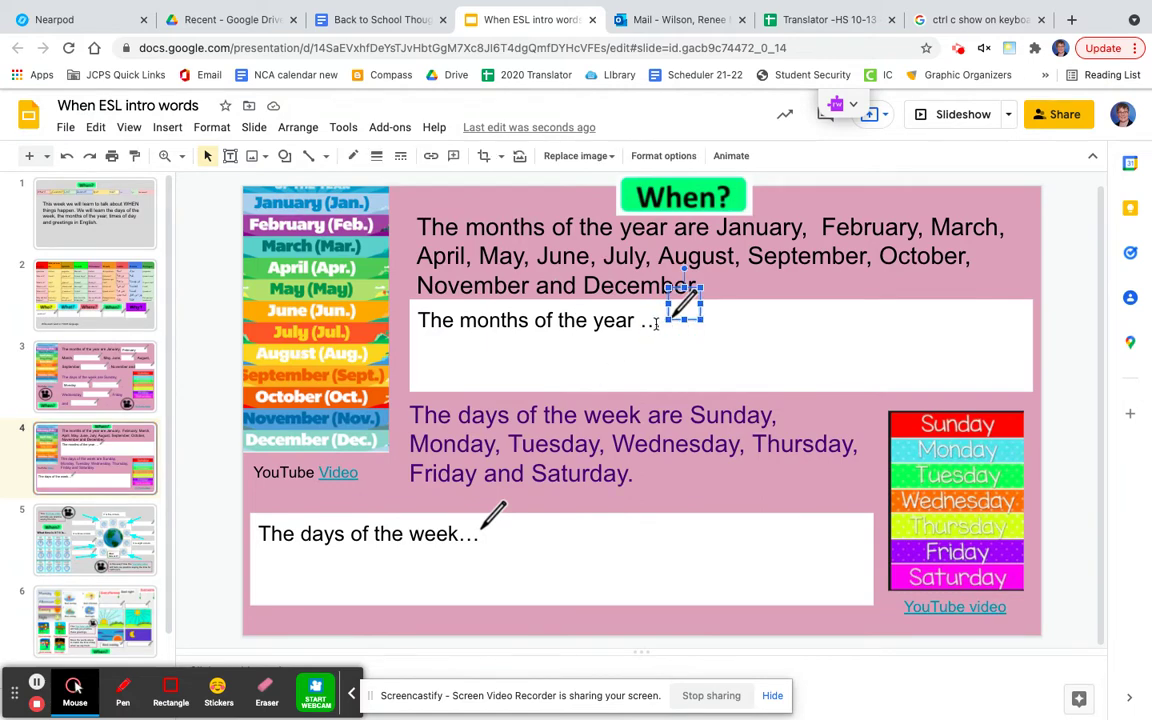
click(667, 330)
key(BackSpace)
key(BackSpace)
key(BackSpace)
text(r a)
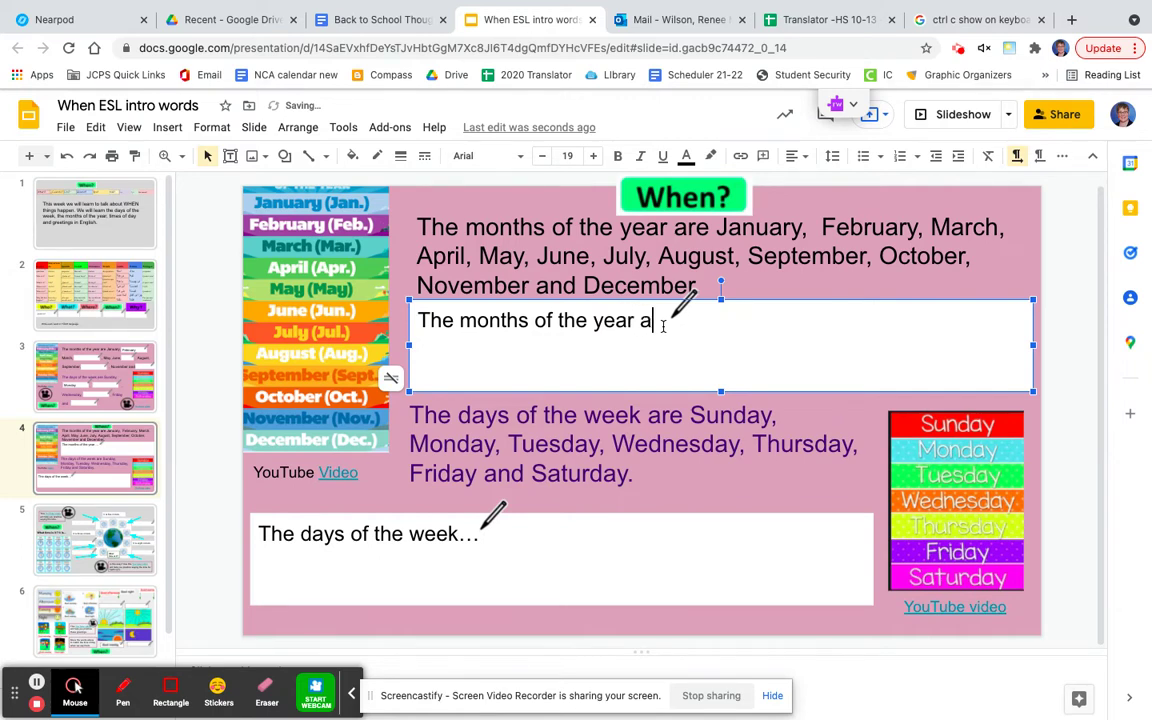
text(re January,)
click(505, 537)
key(BackSpace)
key(BackSpace)
key(BackSpace)
text(ek )
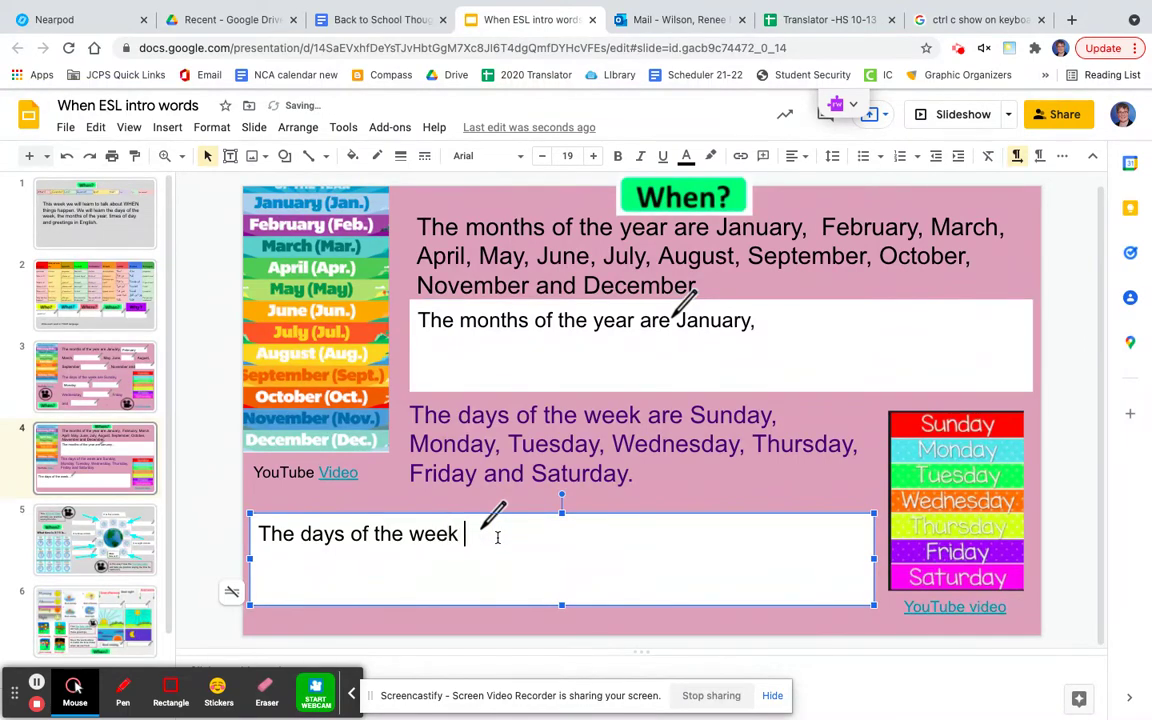
text(are Sunday,)
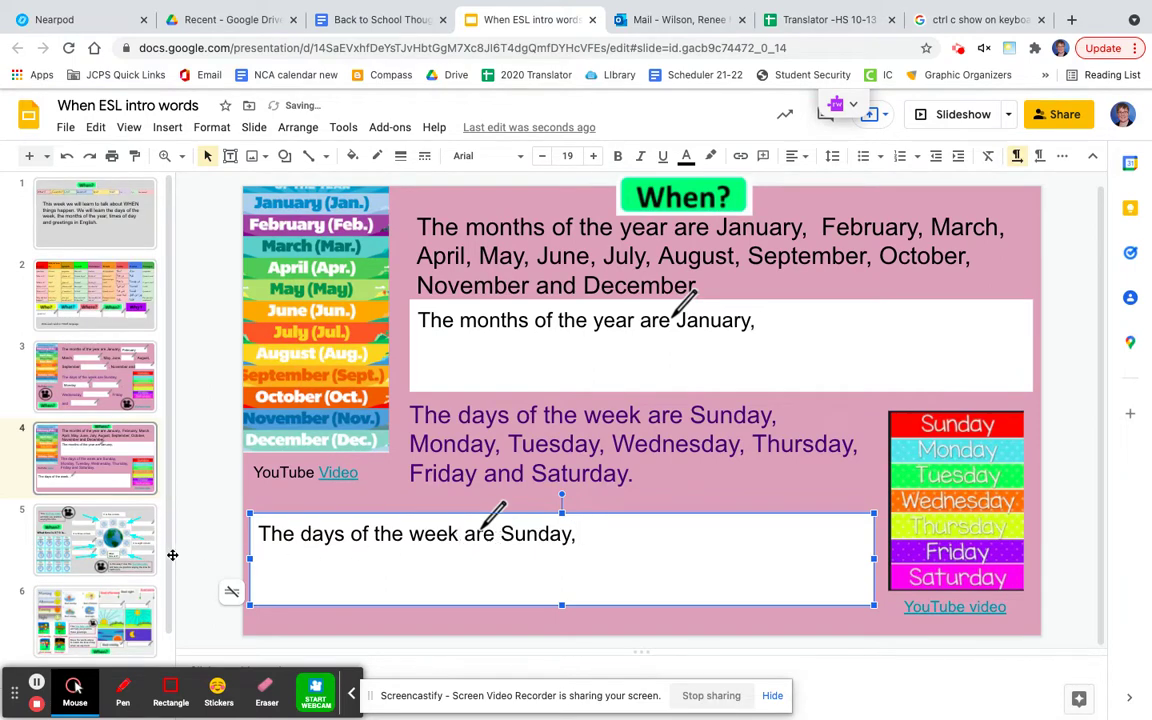
click(91, 548)
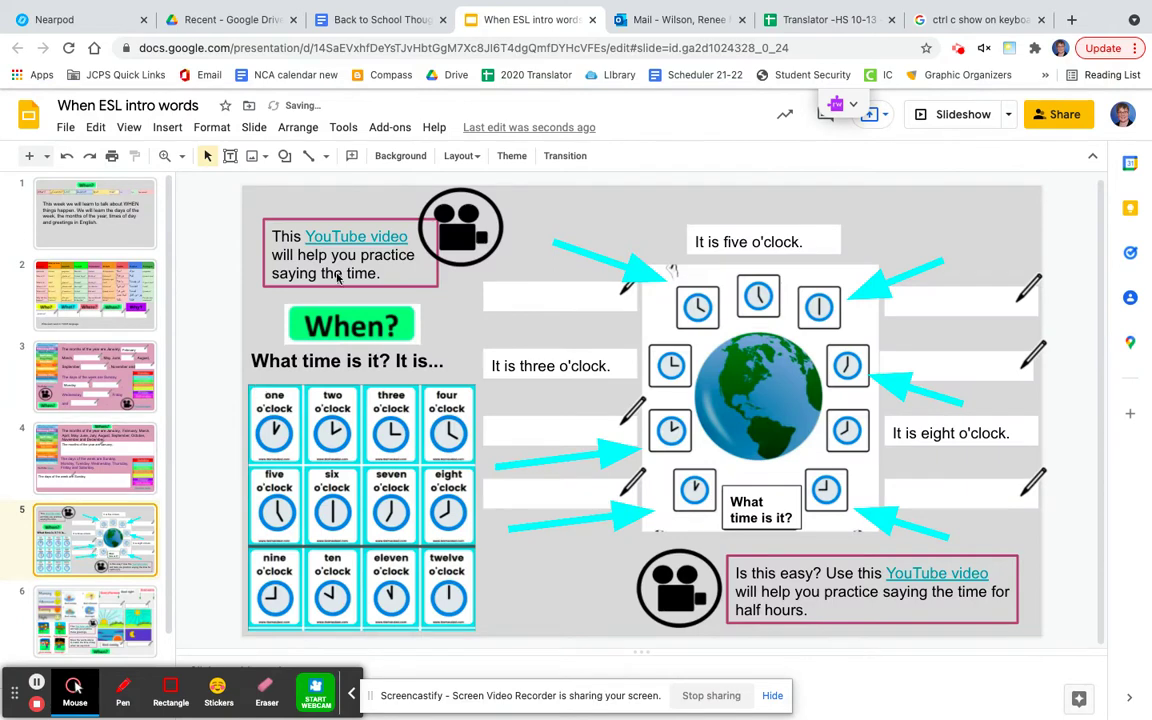
click(359, 235)
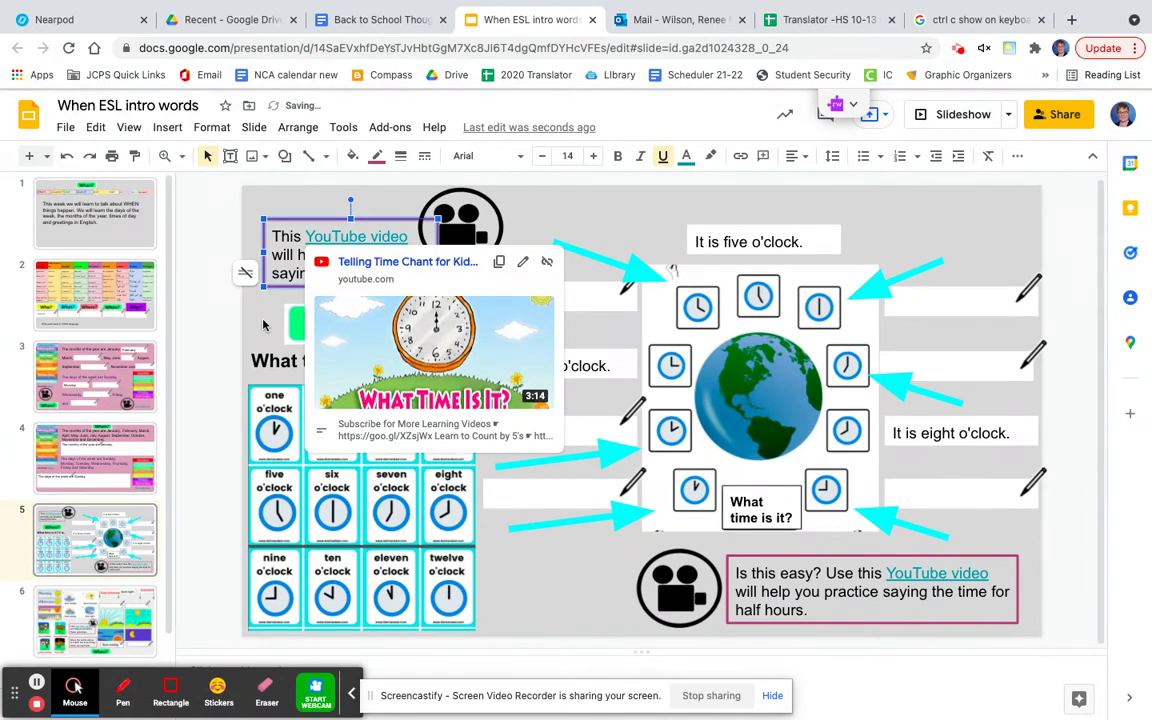
click(240, 297)
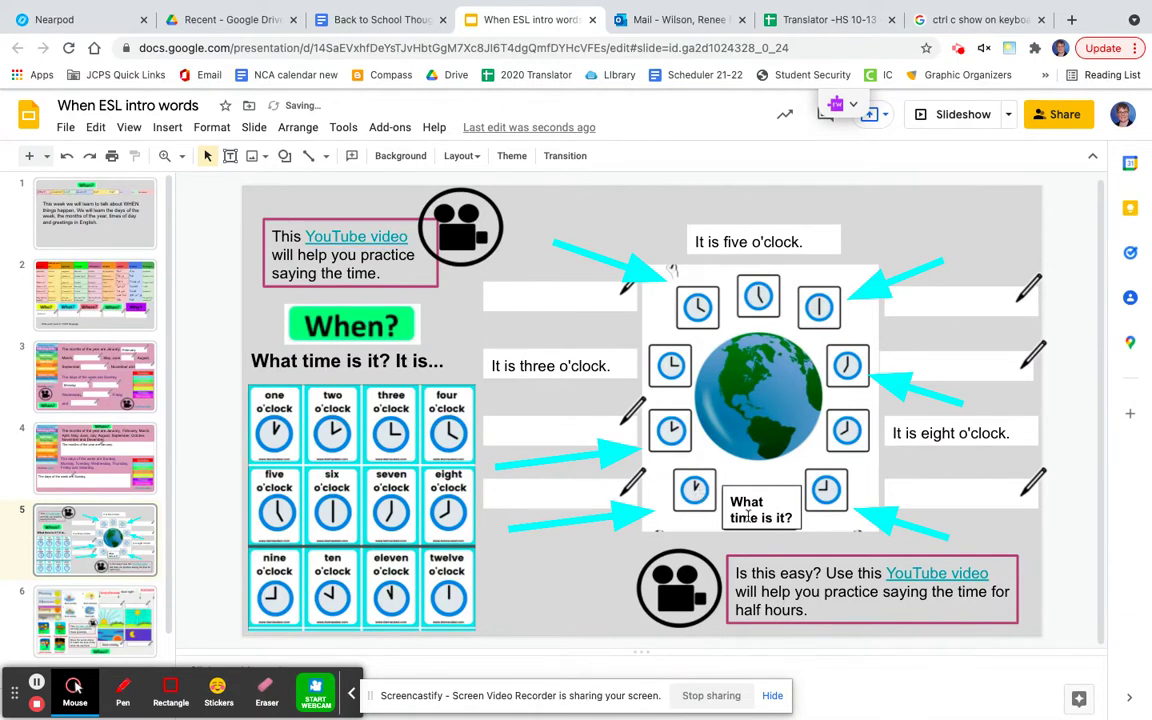
Type 'It is one o'clock.' into an empty clock answer box and preview the half-hours video
click(586, 496)
text(It is one o'clo)
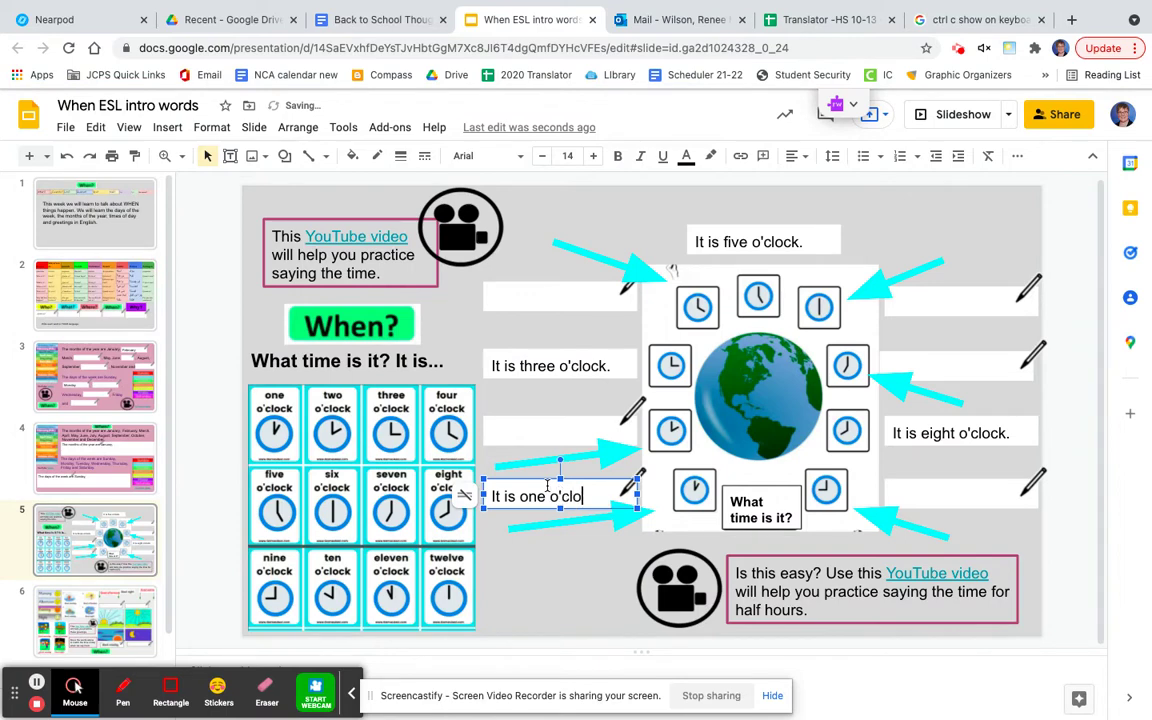
text(ck.)
click(556, 430)
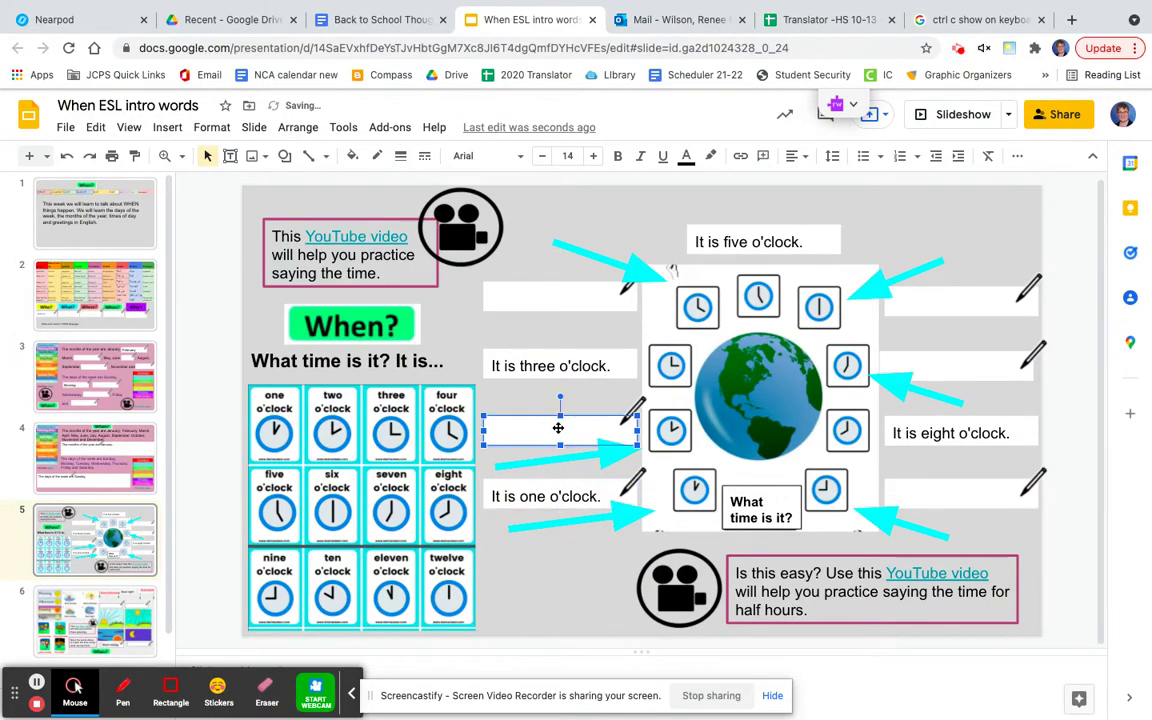
click(553, 300)
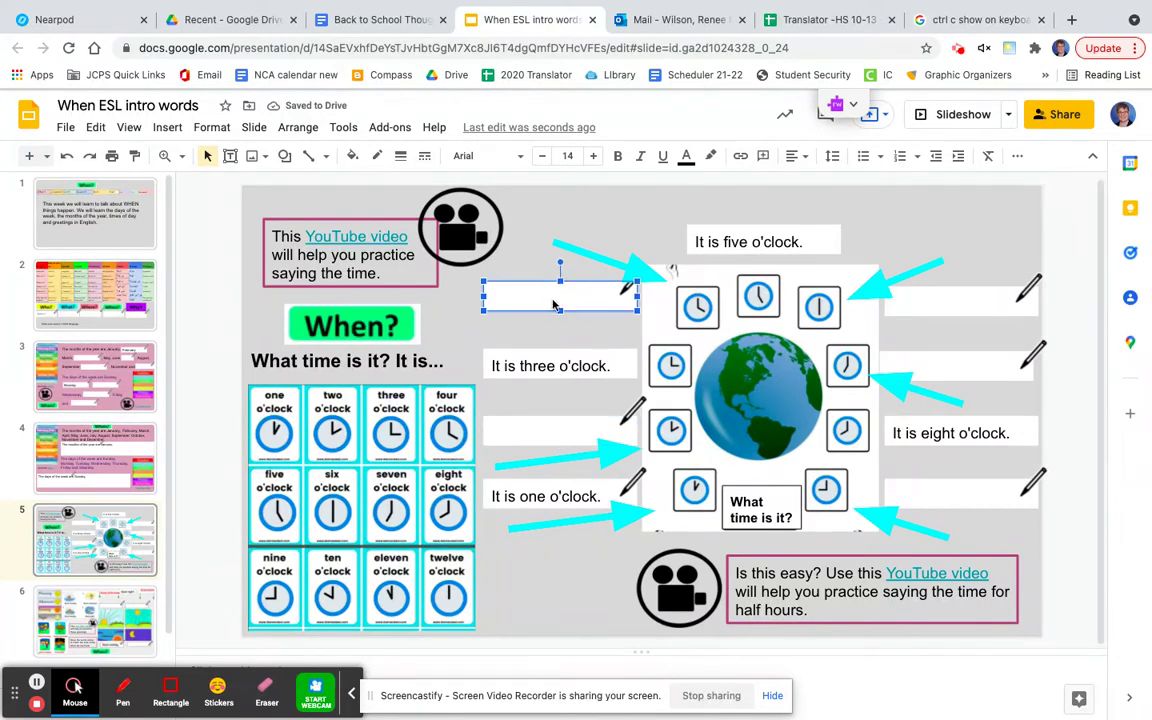
click(903, 574)
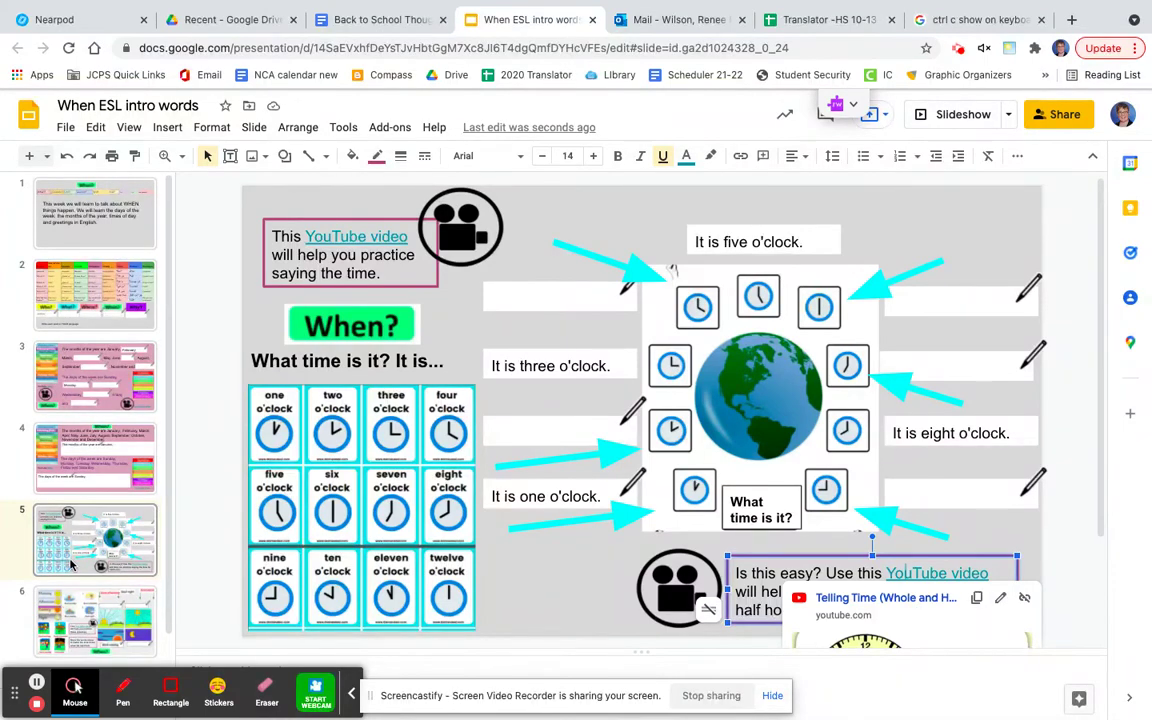
scroll(70, 565, down, 1)
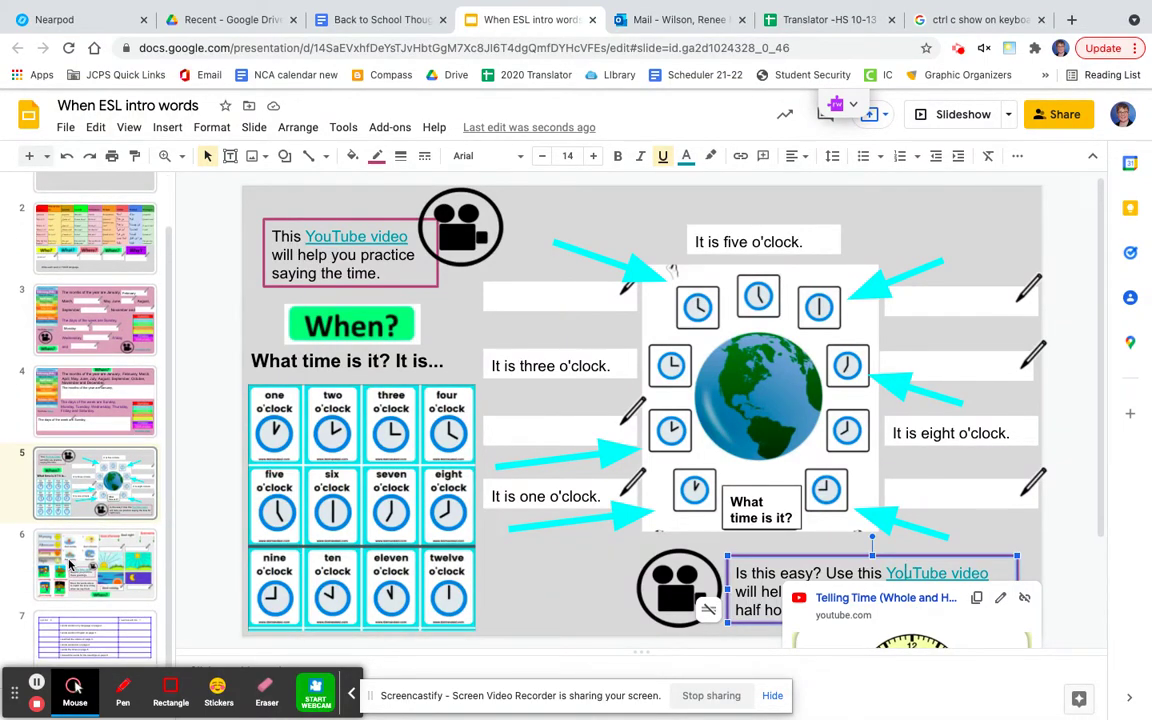
click(70, 565)
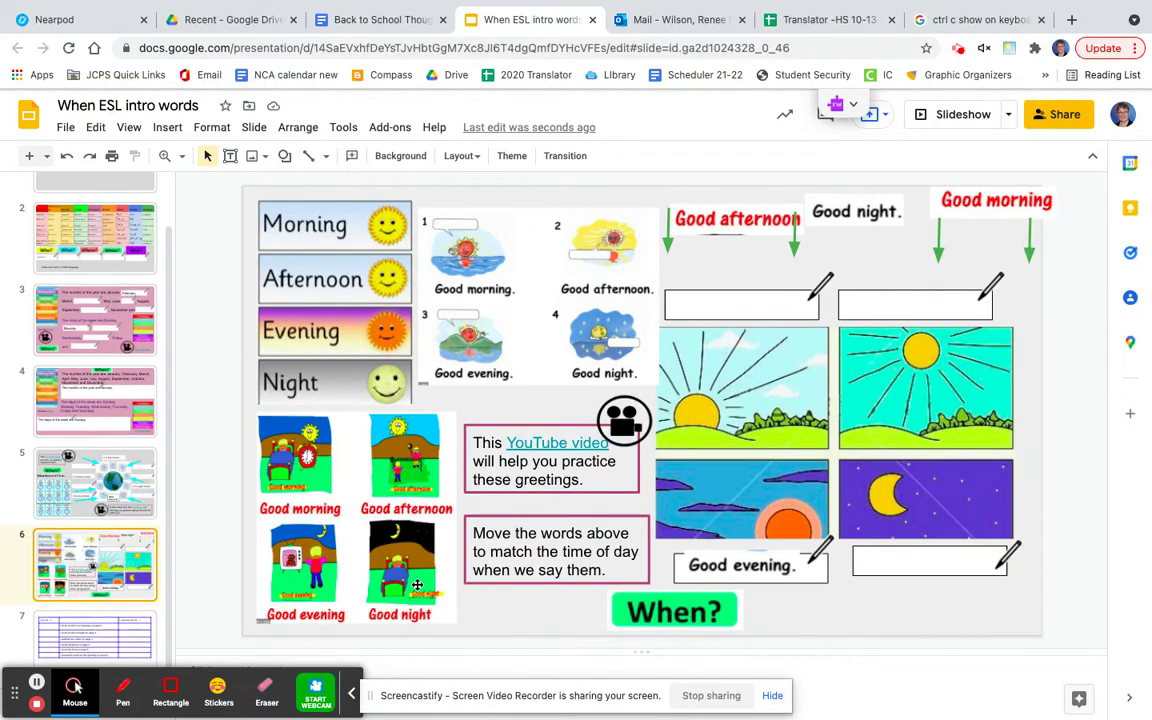
Preview the greetings practice video, then close the preview
click(559, 446)
mouse_move(553, 474)
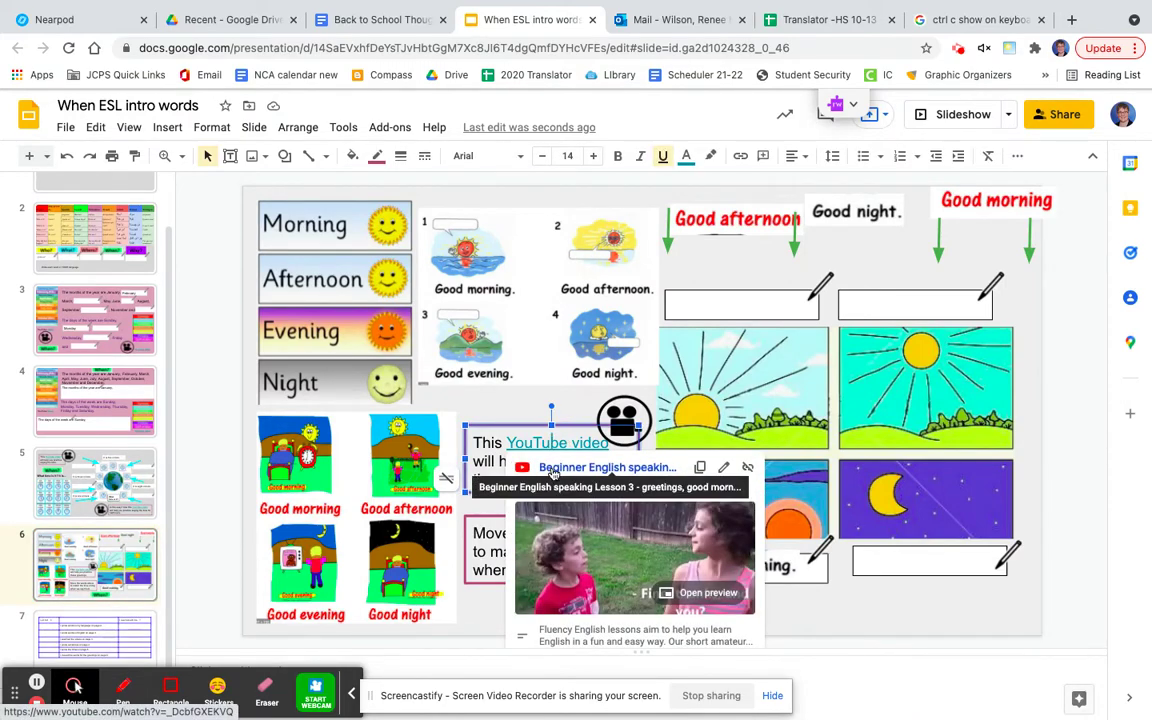
click(743, 265)
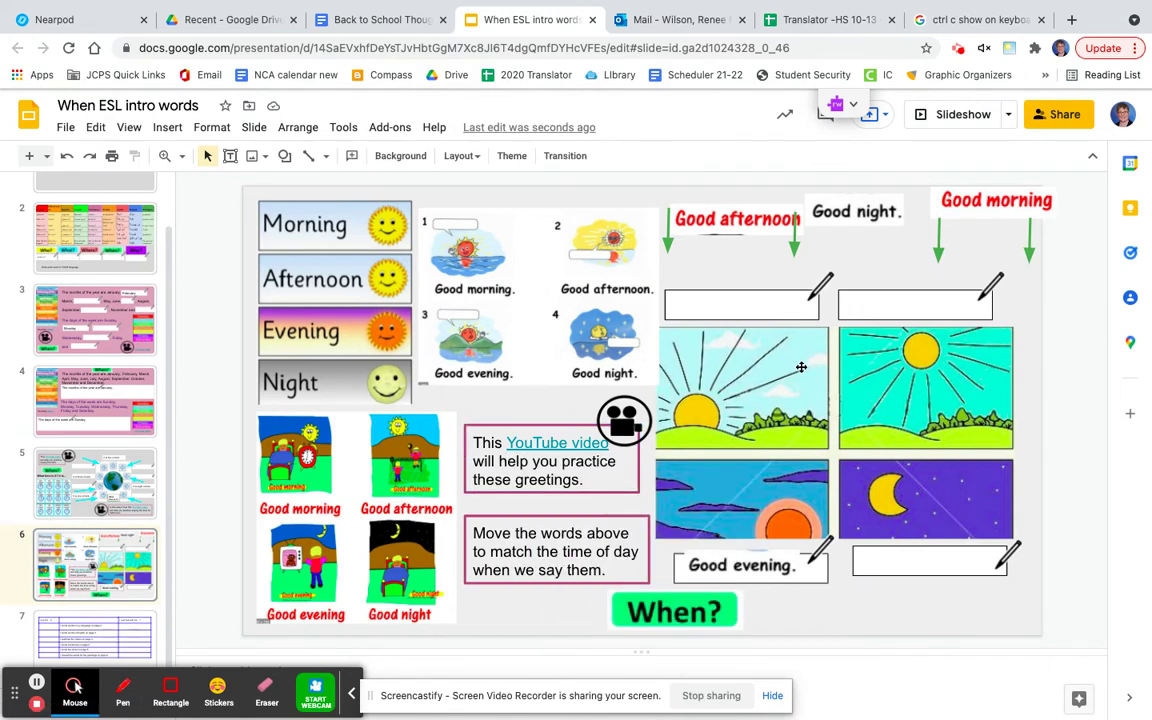
Drag the Good evening label up beside the top greeting labels, undoing a stray Good night drop
mouse_move(750, 565)
mouse_down()
mouse_move(871, 338)
mouse_move(882, 249)
mouse_move(784, 476)
mouse_move(779, 522)
mouse_move(745, 570)
mouse_up()
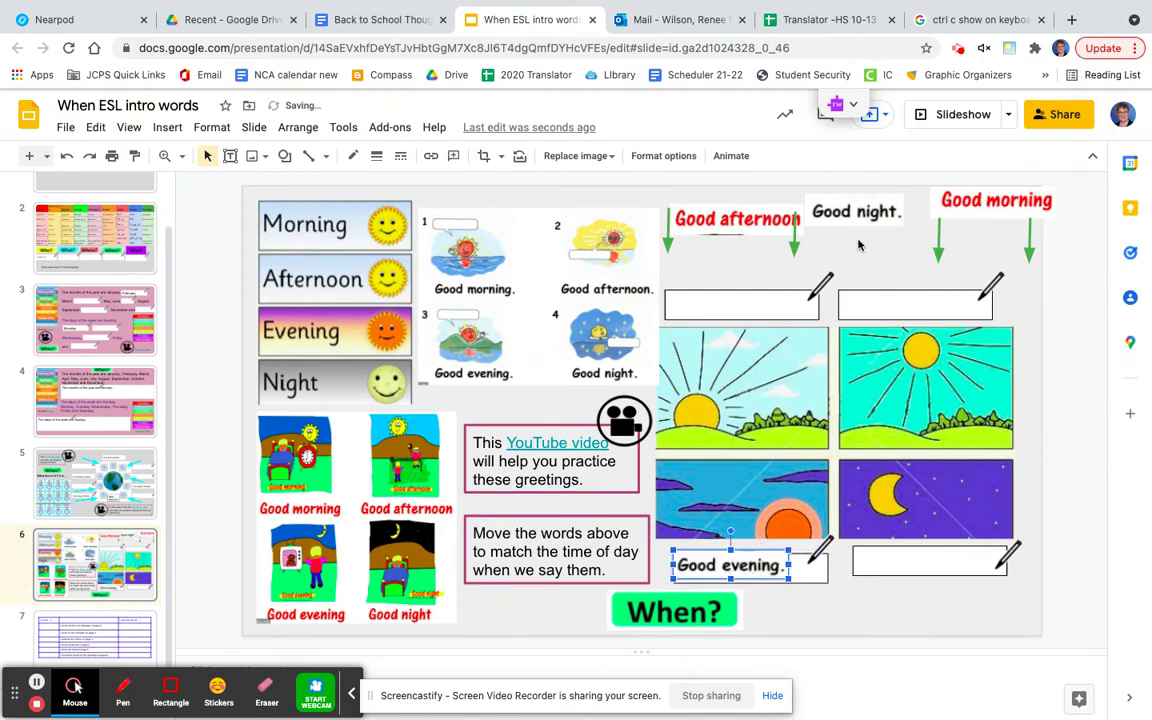
drag(860, 213, 931, 568)
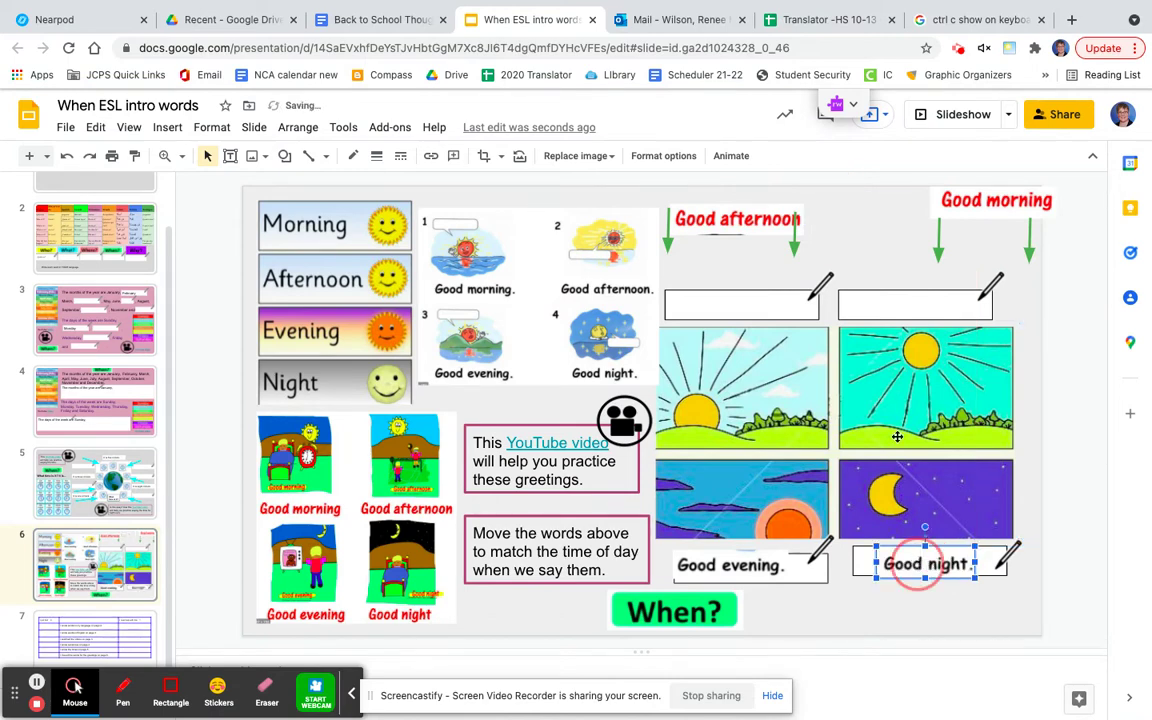
click(858, 207)
key(ctrl+z)
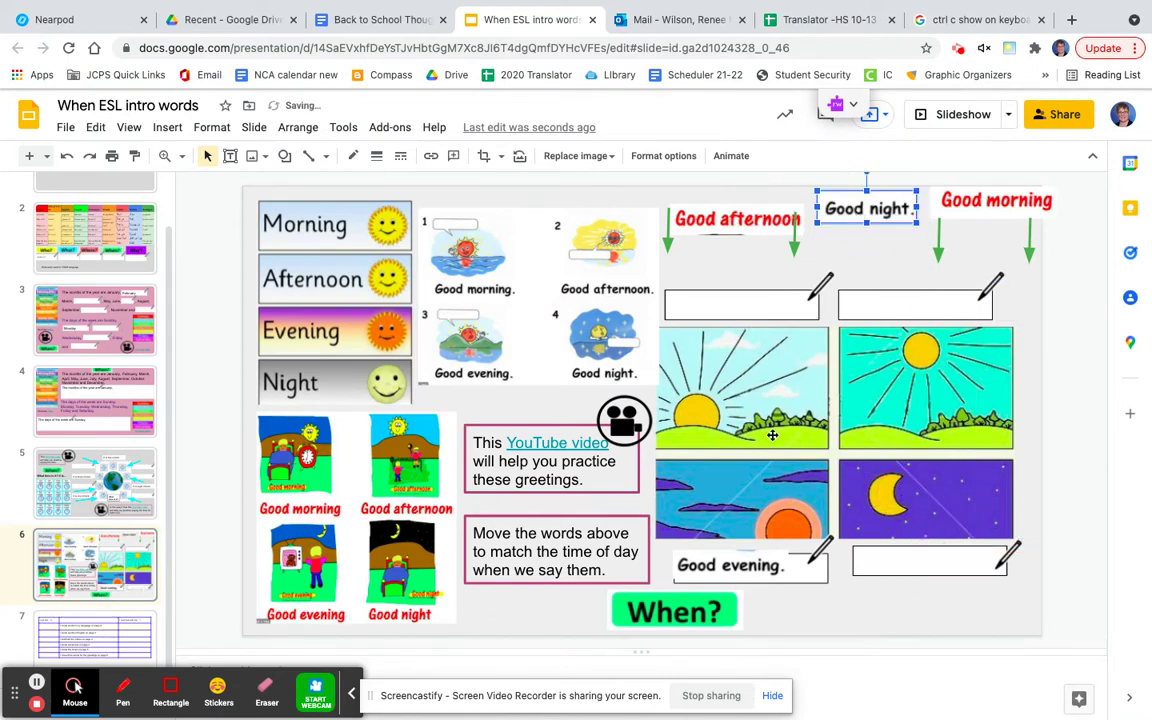
click(746, 563)
click(877, 255)
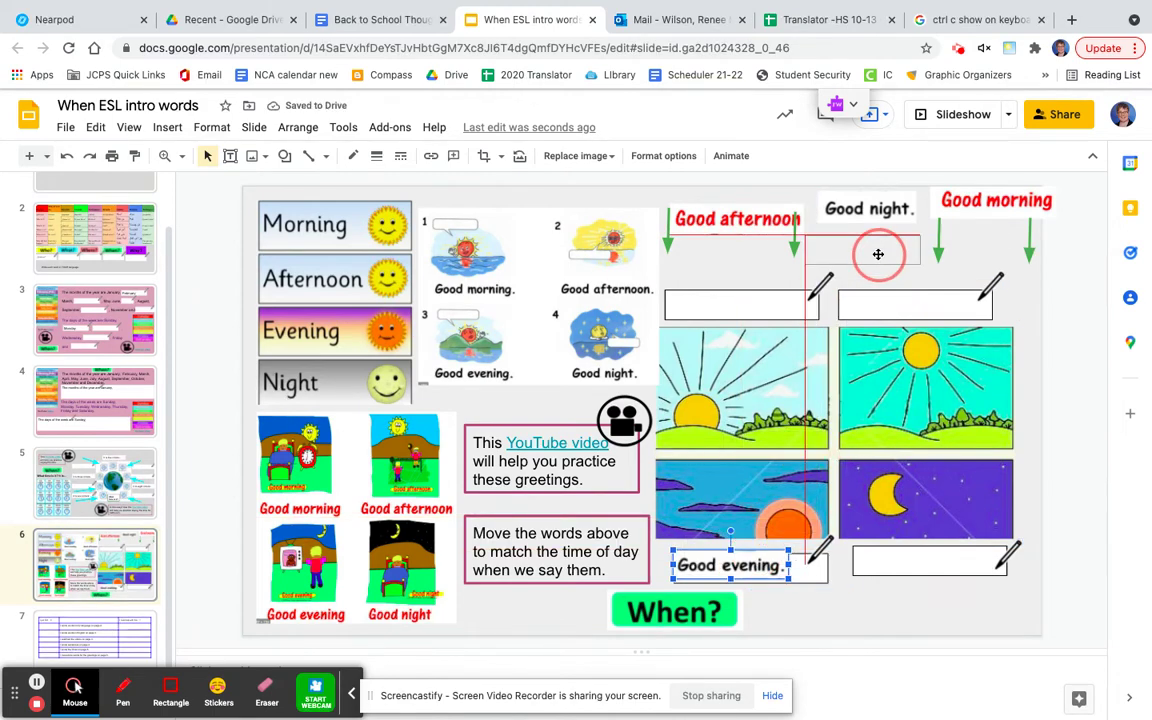
drag(876, 260, 876, 260)
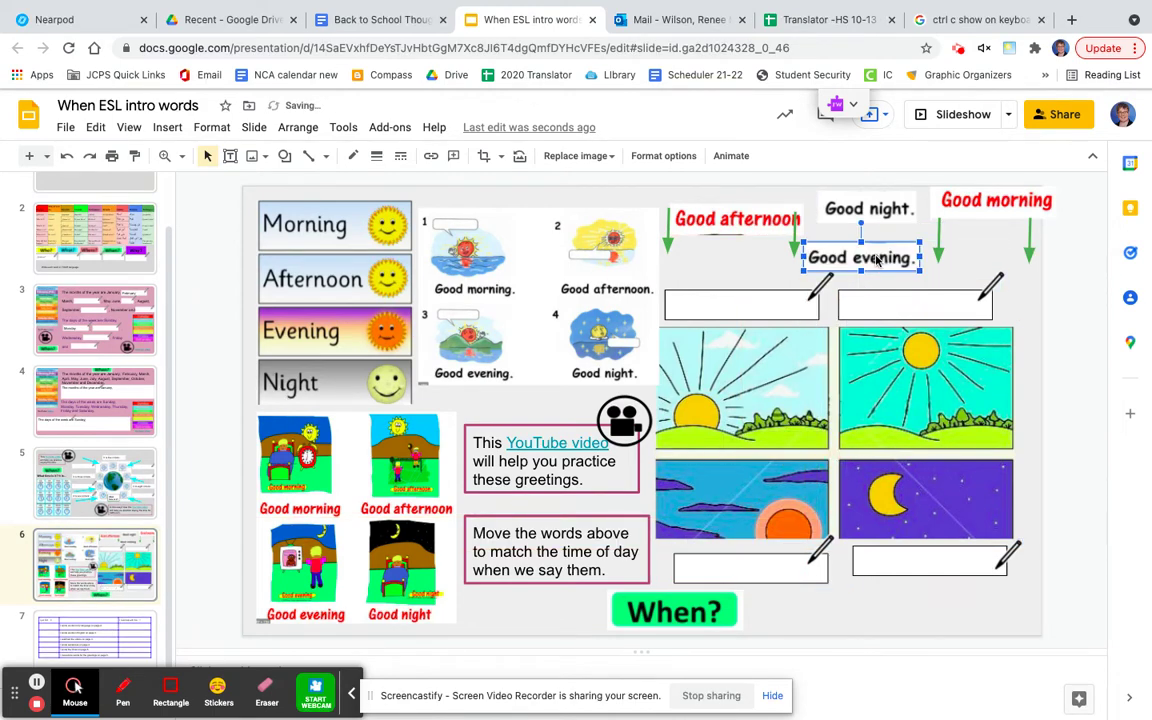
click(115, 641)
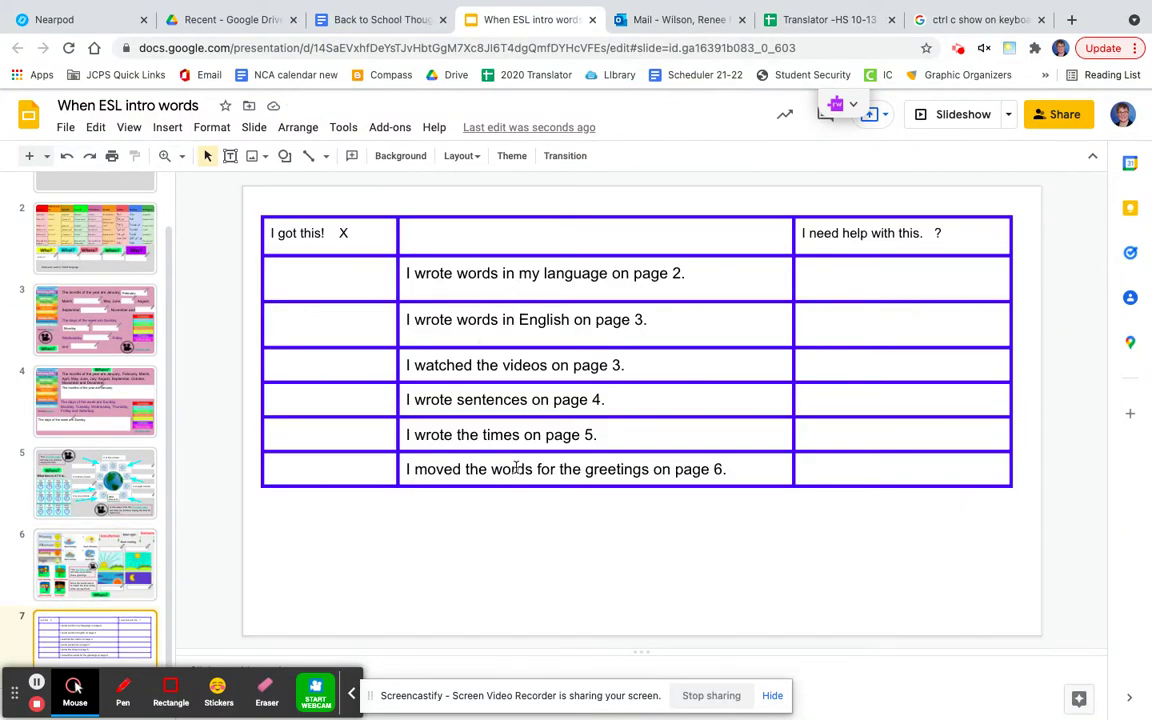
click(347, 283)
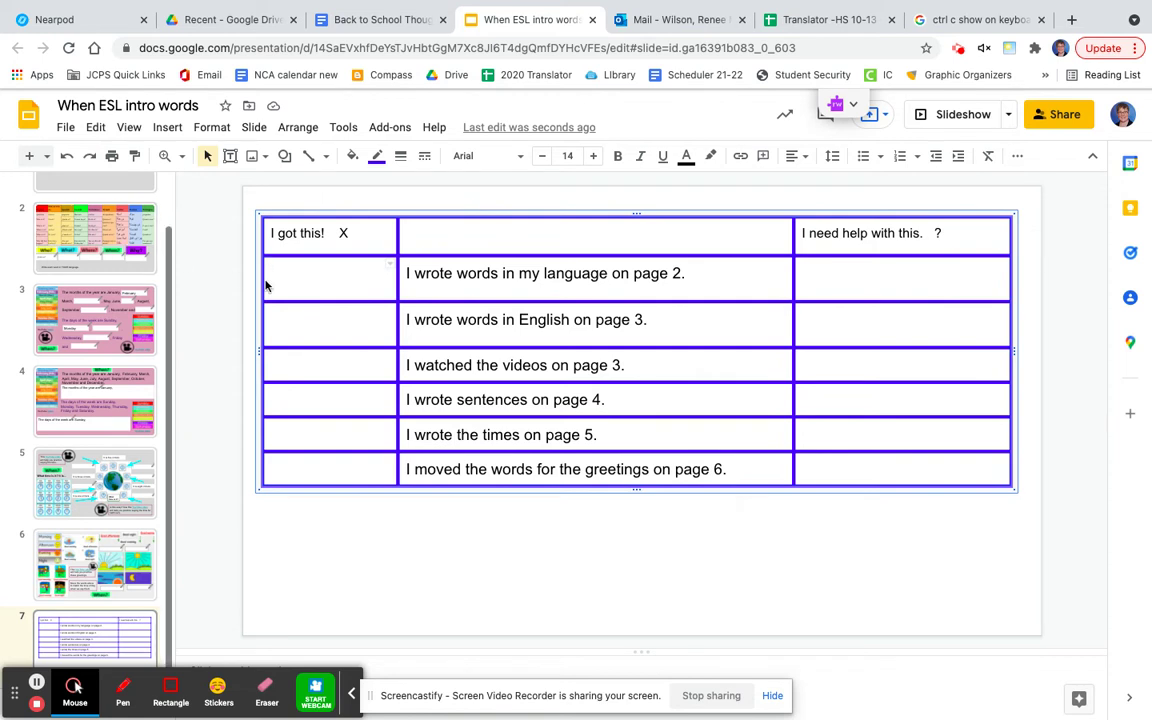
text(X)
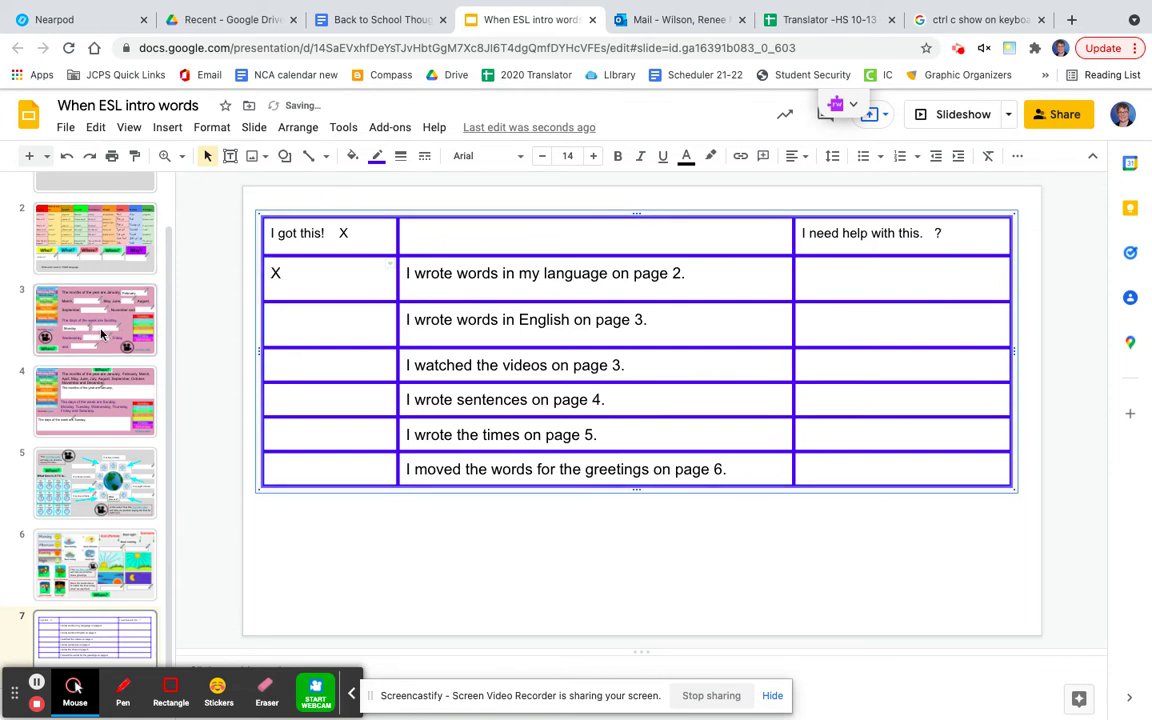
click(373, 330)
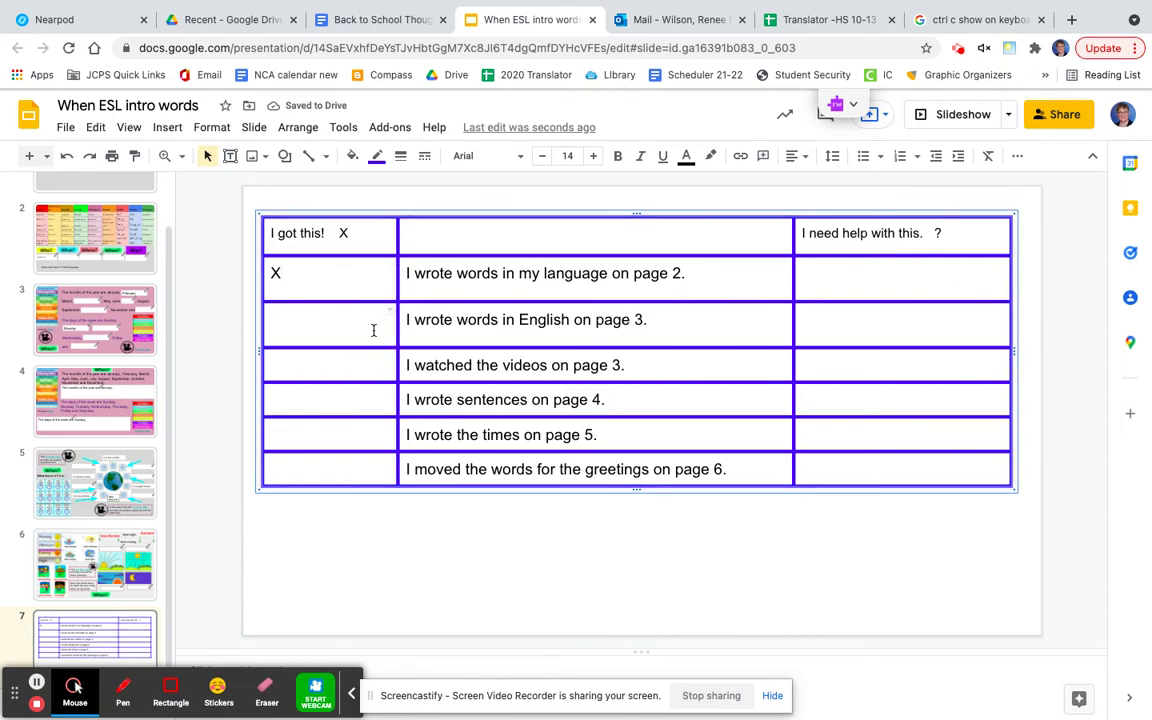
text(X)
click(852, 367)
text(?)
key(BackSpace)
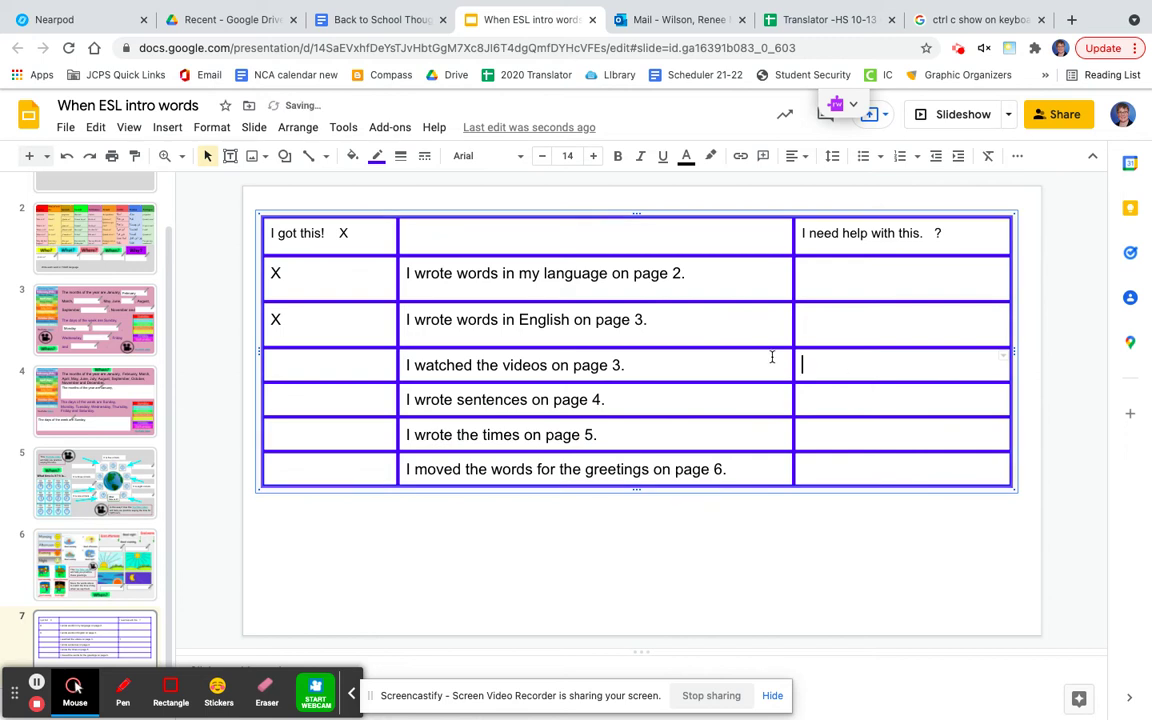
click(294, 325)
key(BackSpace)
click(299, 279)
key(BackSpace)
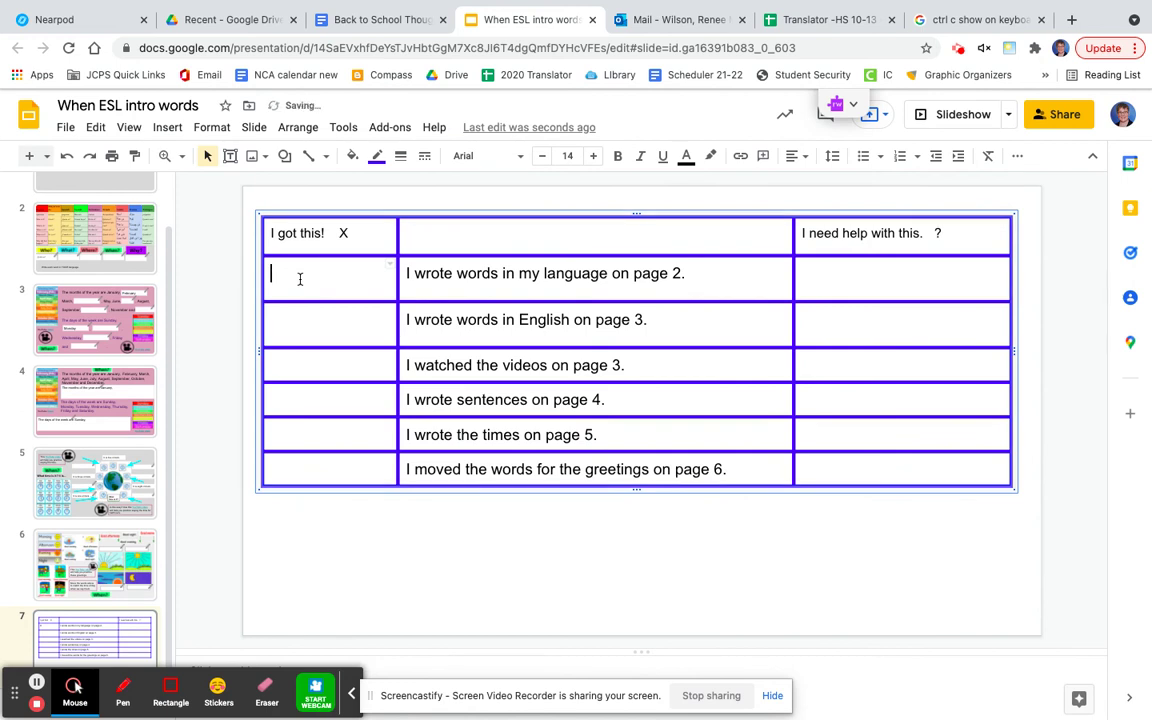